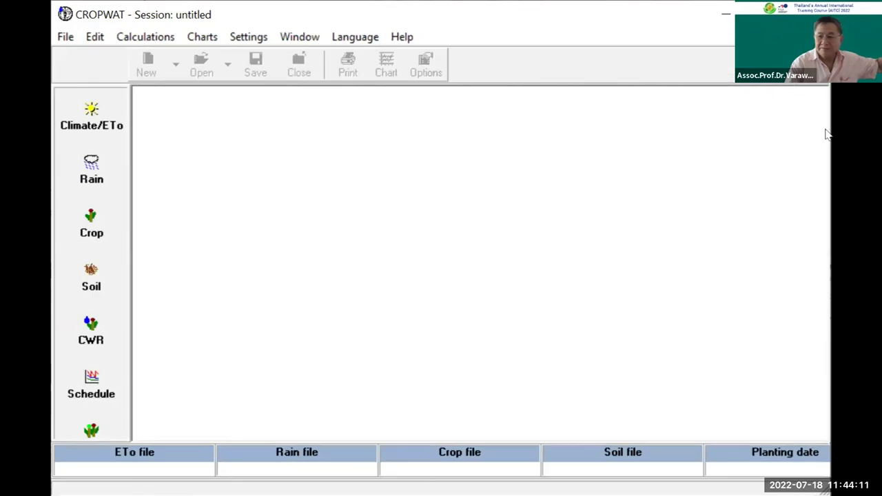
double_click(631, 27)
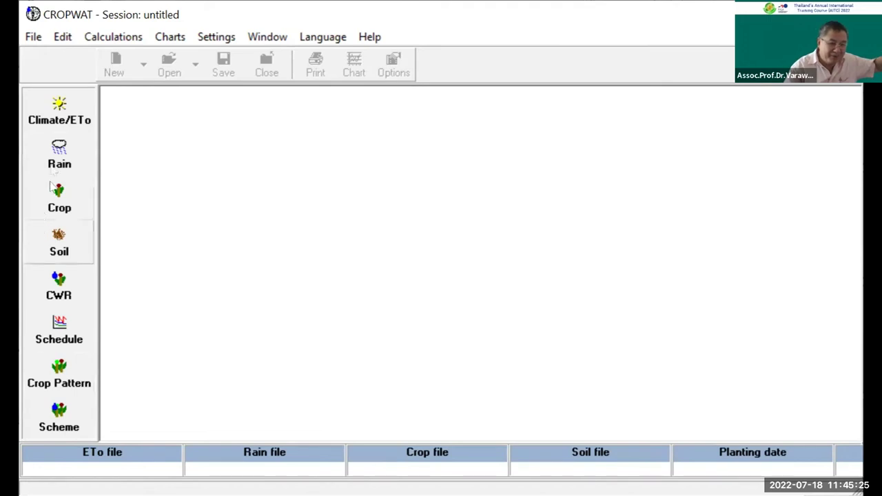
click(60, 109)
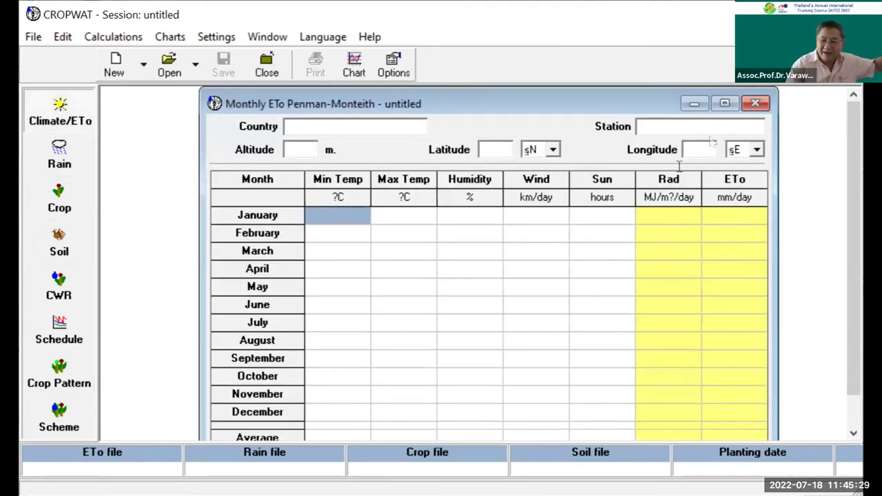
click(756, 103)
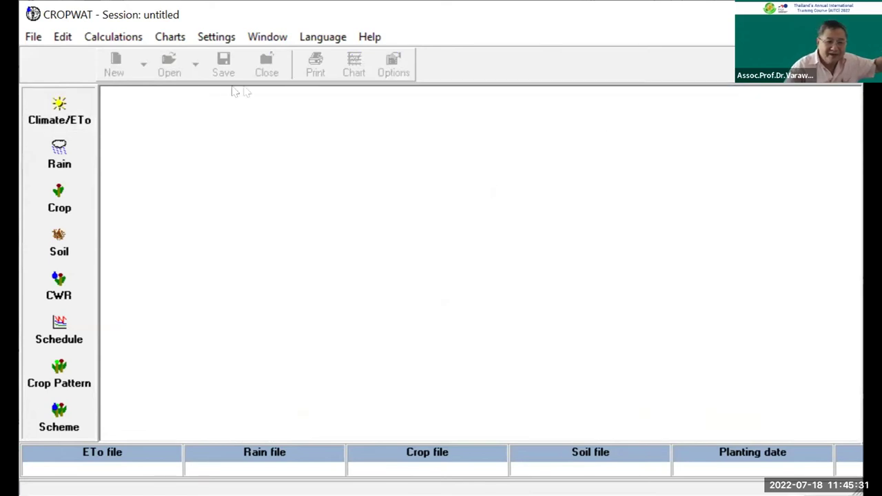
Review the options for climate/ETo, rainfall, non-rice and rice scheduling and rice land preparation, including the rice irrigation timing and application choices, without changing them.
click(212, 40)
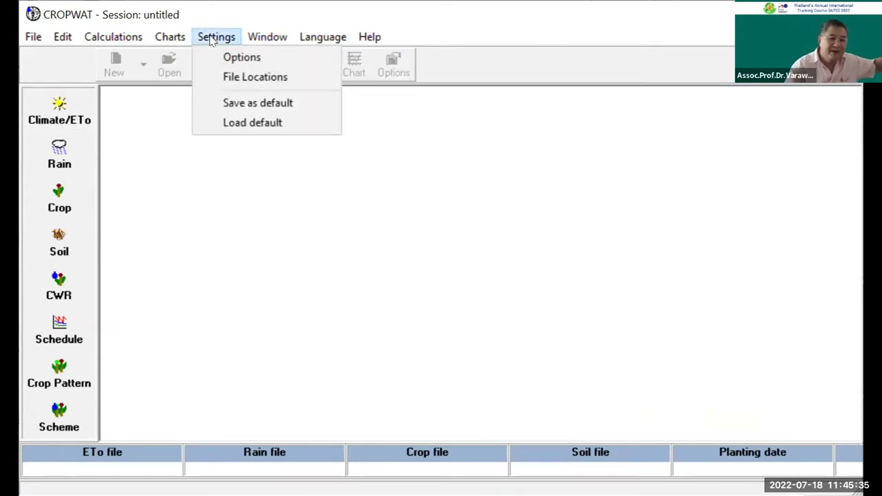
click(241, 58)
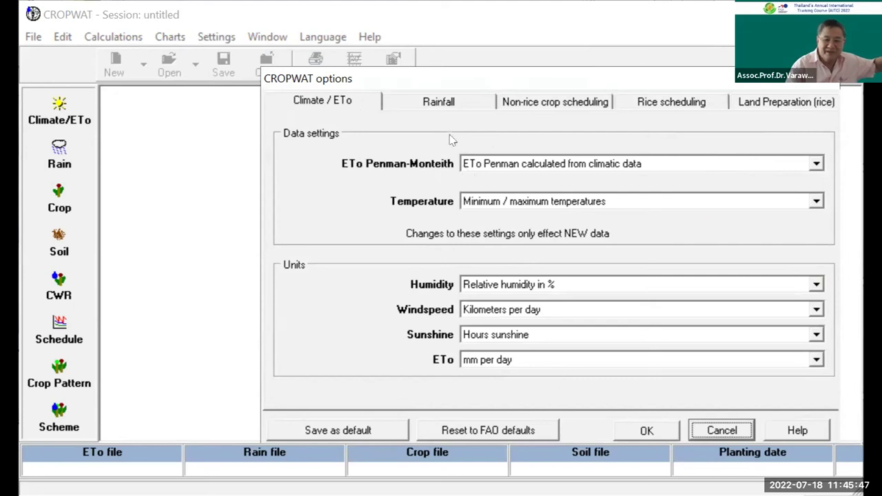
click(439, 103)
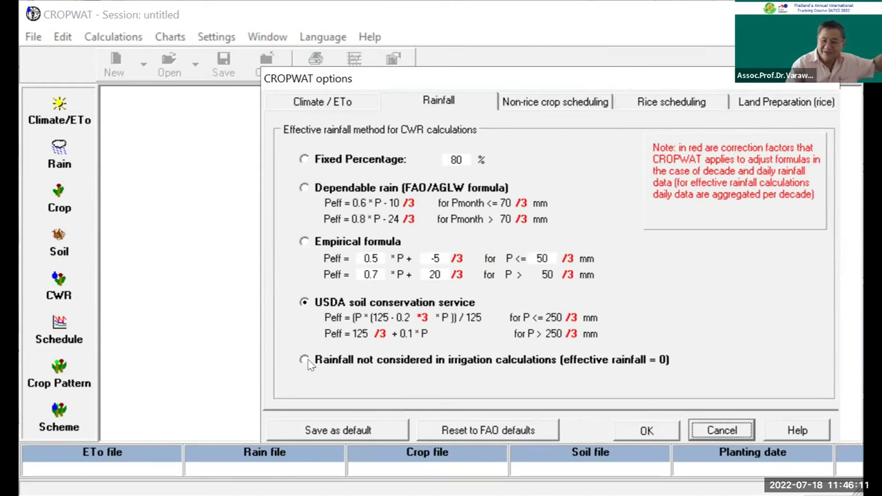
click(550, 102)
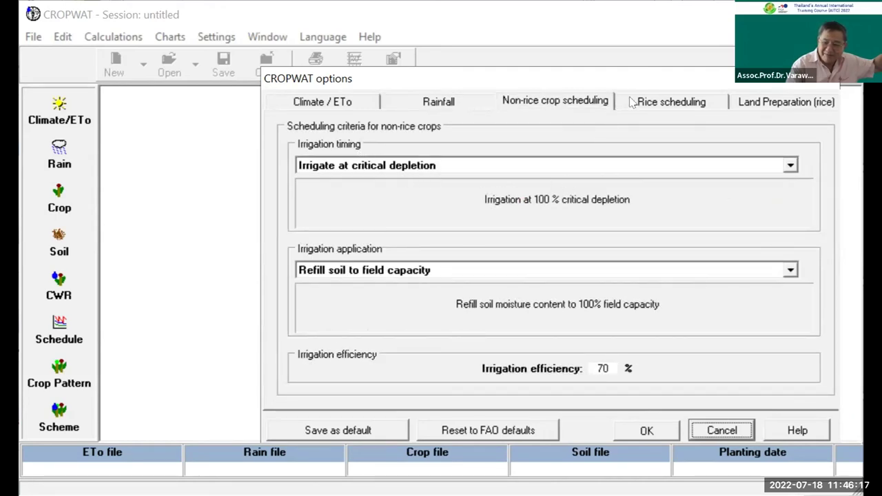
click(664, 101)
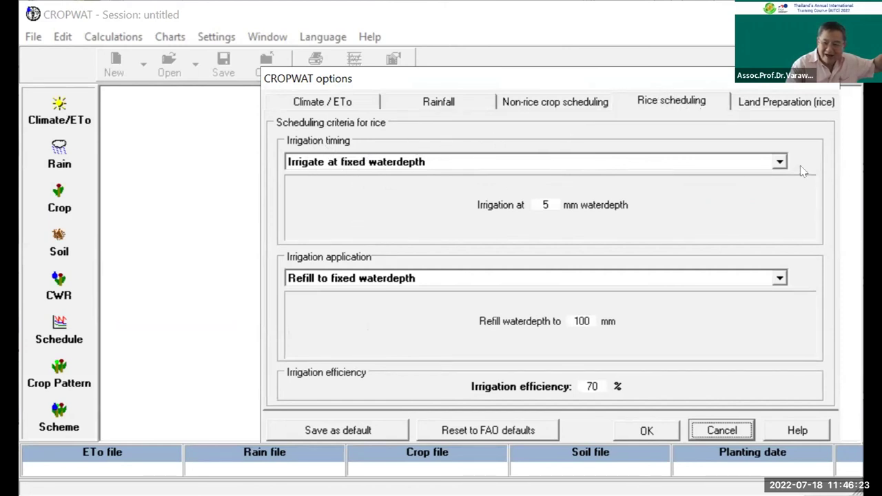
click(780, 161)
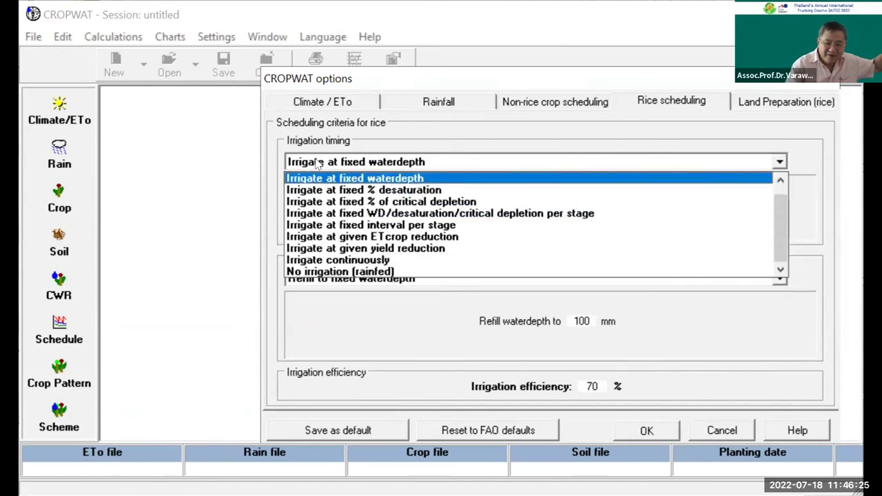
click(777, 284)
click(777, 281)
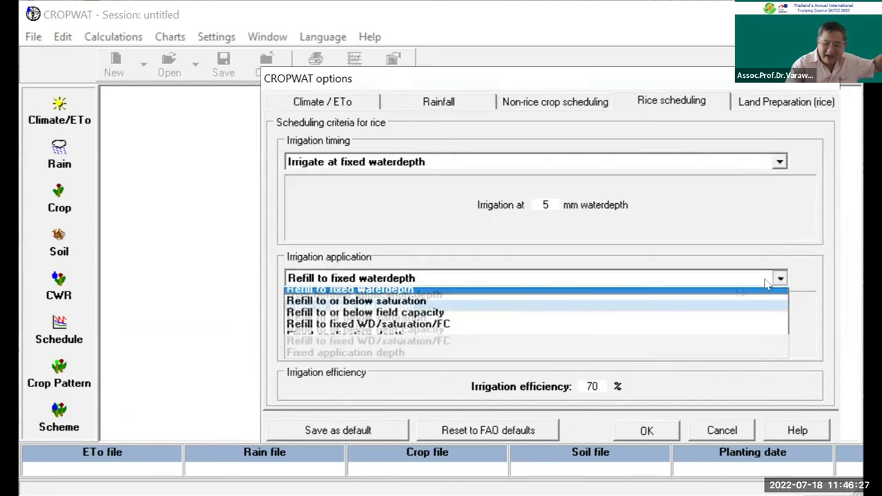
click(718, 221)
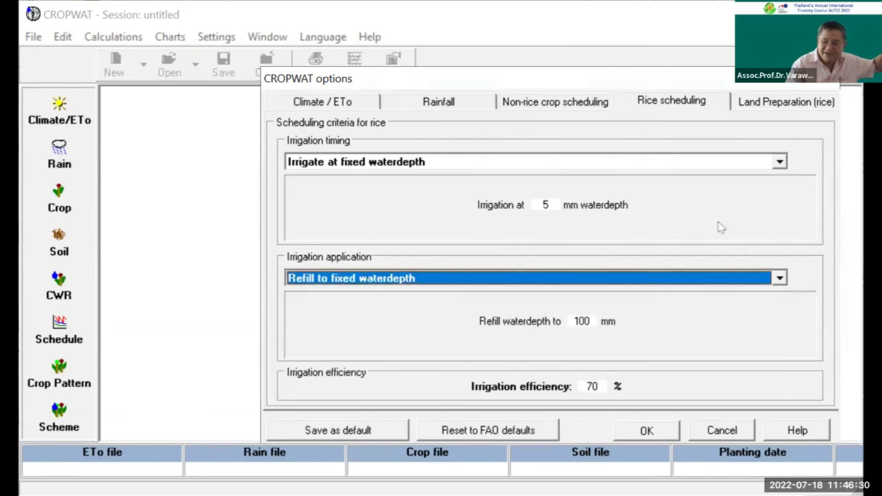
click(777, 101)
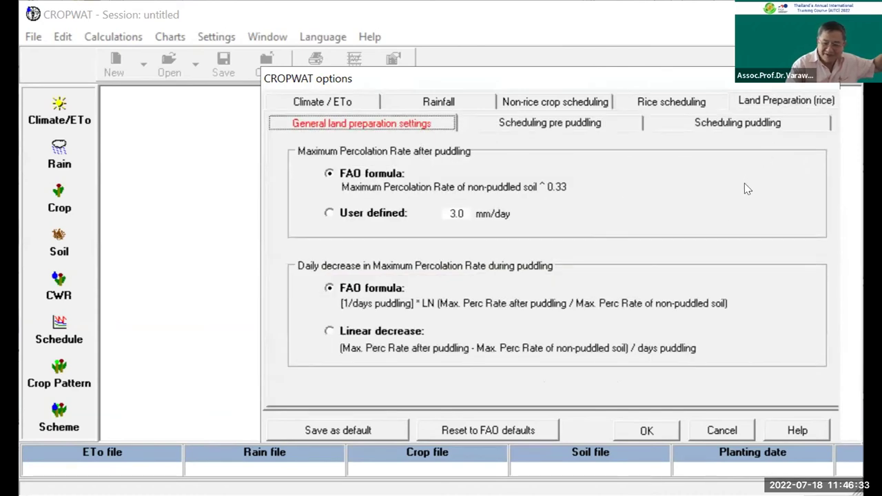
click(725, 430)
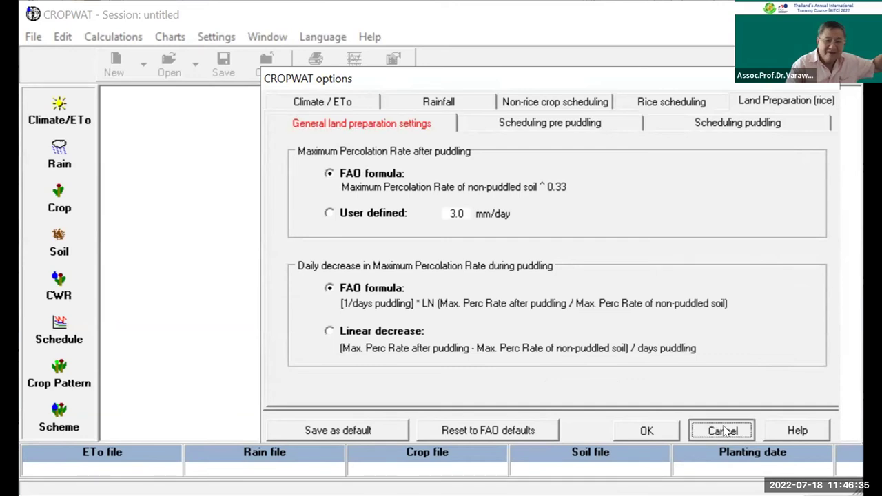
click(216, 39)
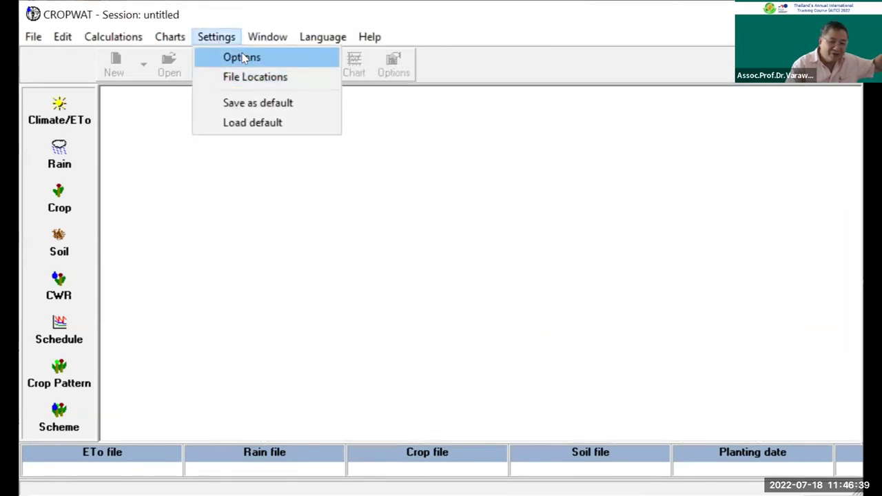
click(214, 276)
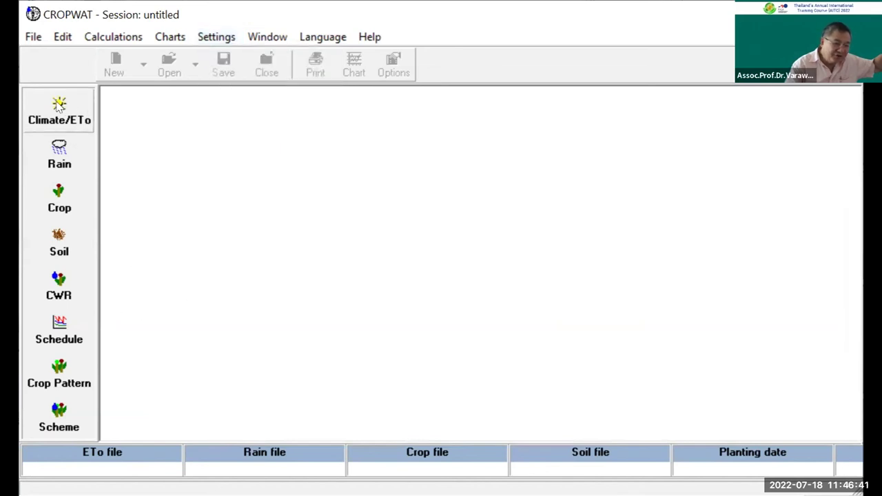
Load the climate file KURNOOL.pen into the monthly ETo Penman-Monteith data.
click(60, 110)
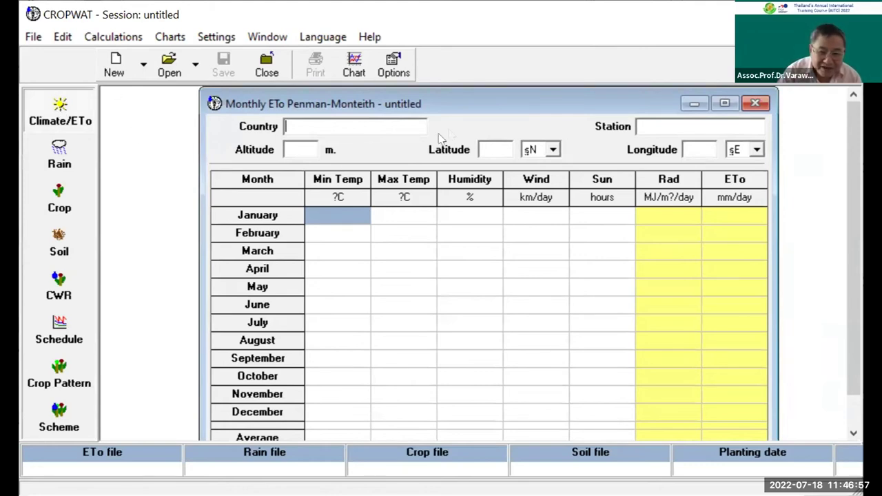
drag(458, 102, 457, 94)
click(333, 210)
click(339, 233)
click(393, 216)
click(338, 217)
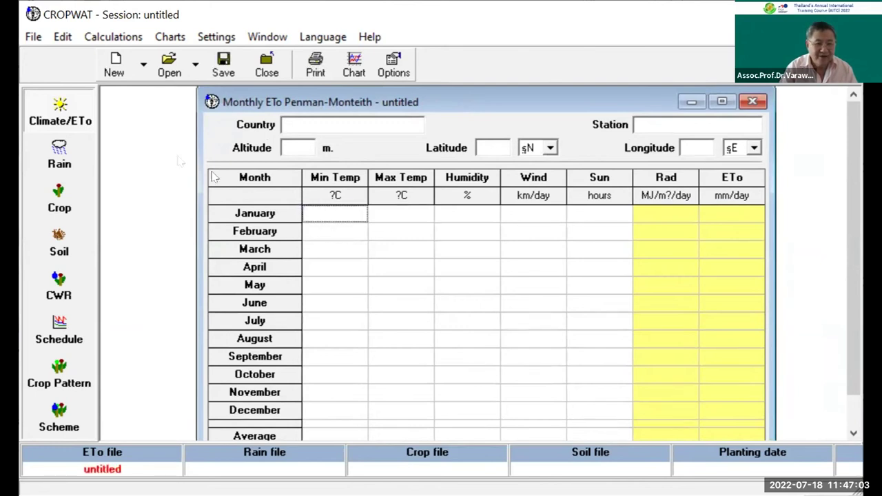
click(169, 64)
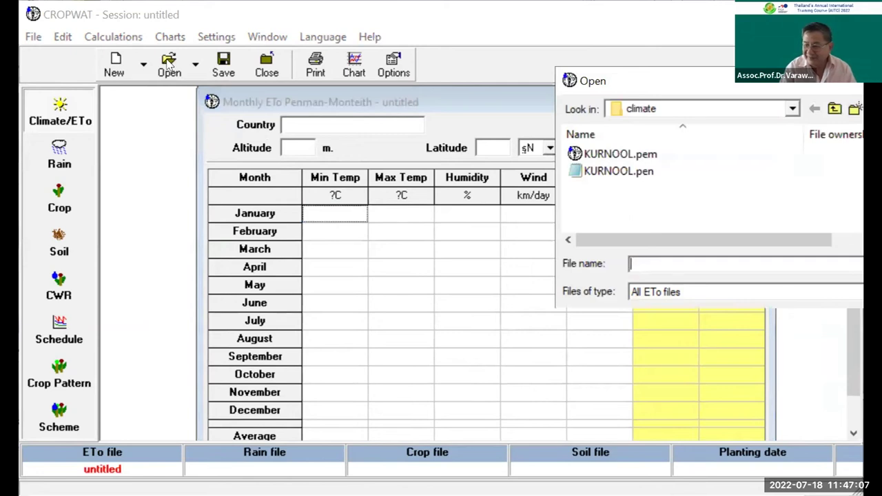
click(598, 178)
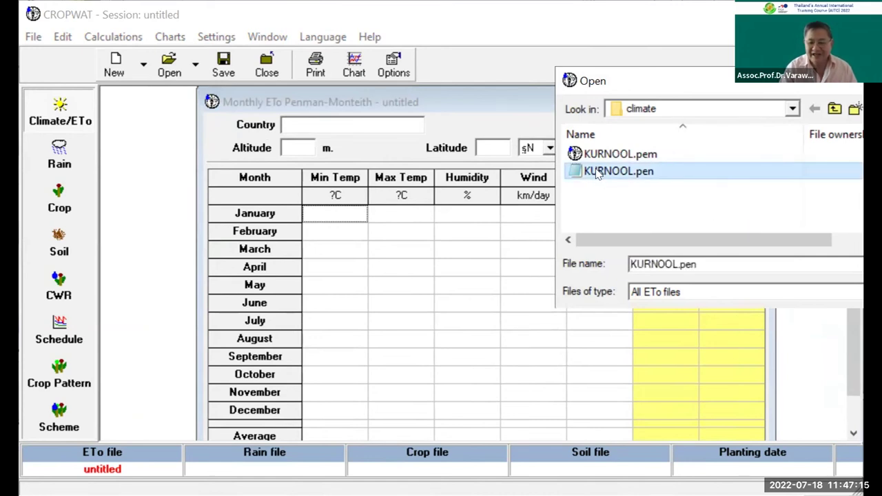
double_click(597, 174)
click(552, 290)
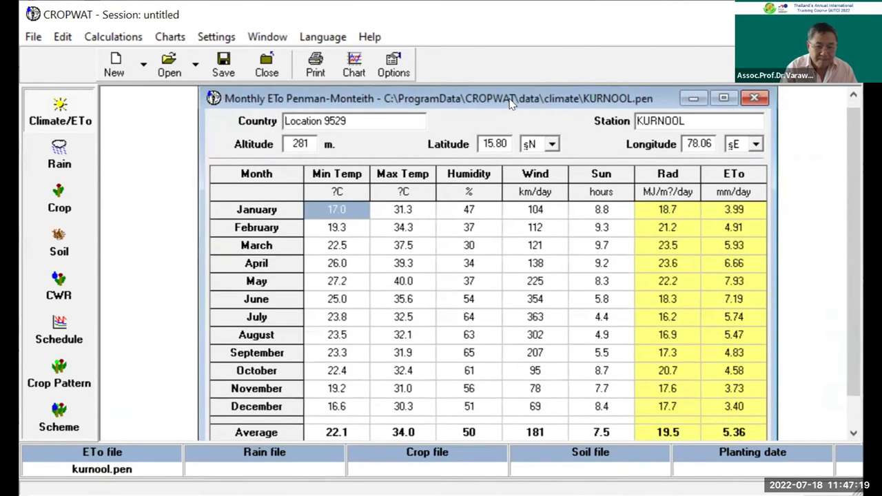
Reposition the monthly ETo window so that it fits fully inside the workspace.
drag(510, 102, 506, 100)
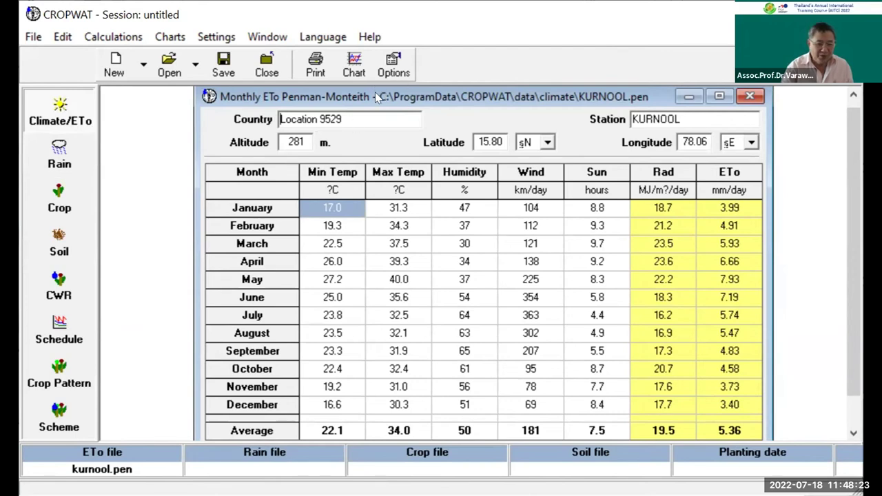
mouse_move(376, 98)
mouse_down()
mouse_move(319, 96)
mouse_move(374, 107)
mouse_up()
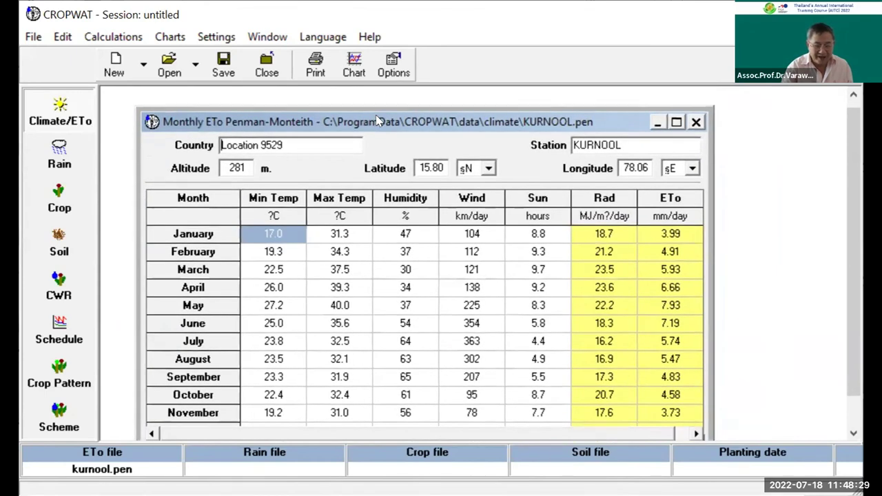
drag(376, 120, 374, 104)
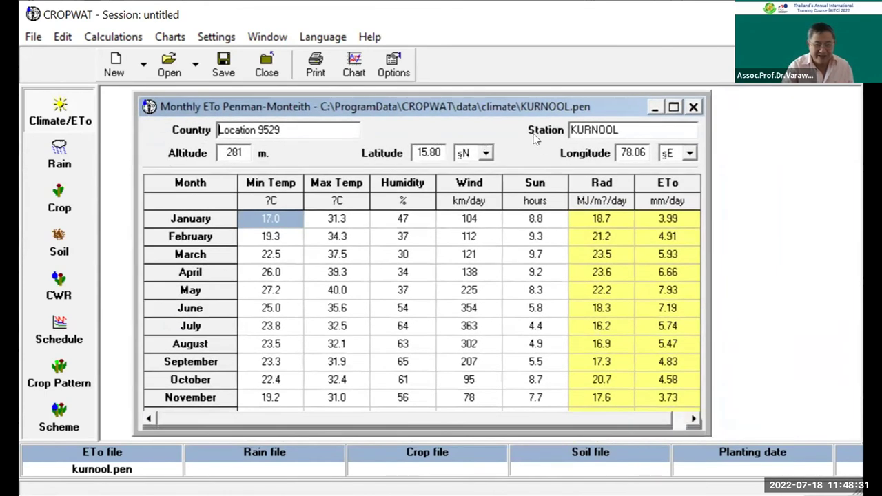
Load the rain file KURN-AV.CRM into the monthly rain data and check its effective rainfall method options.
click(59, 151)
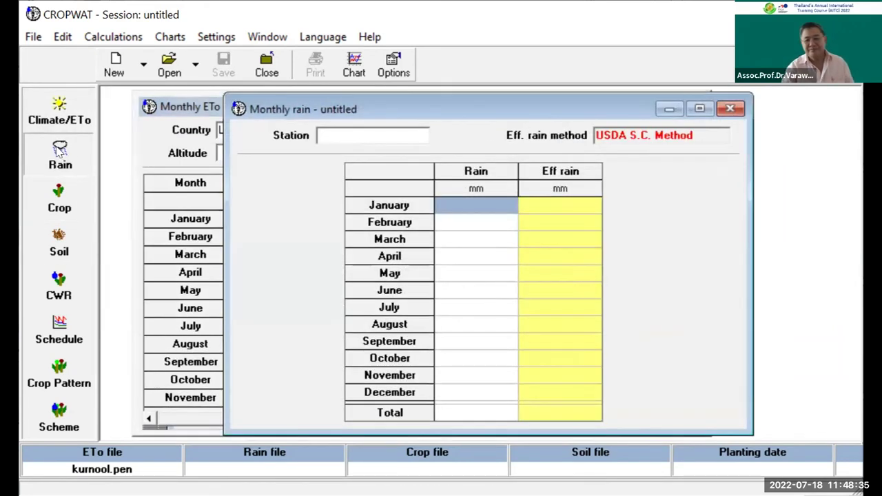
click(169, 64)
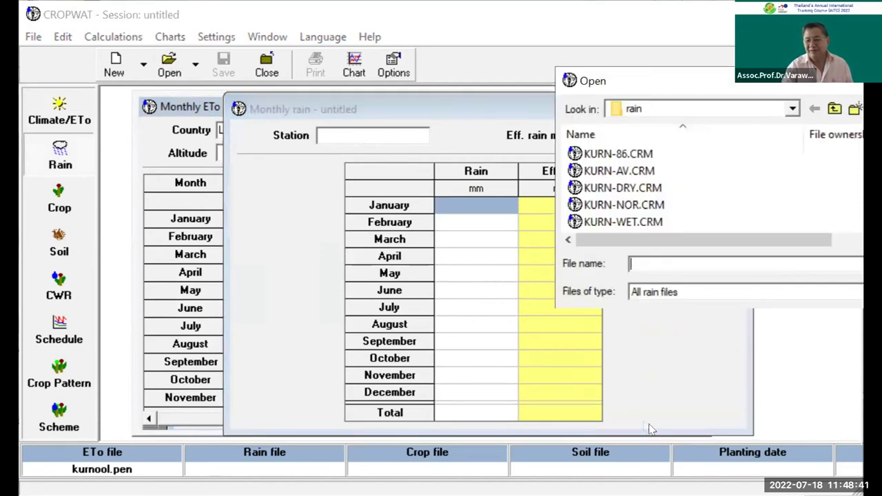
click(600, 170)
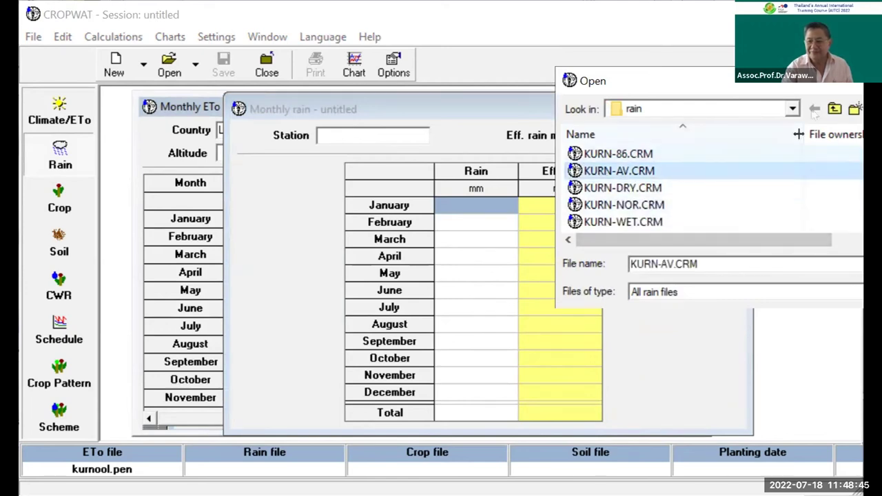
drag(797, 84, 526, 62)
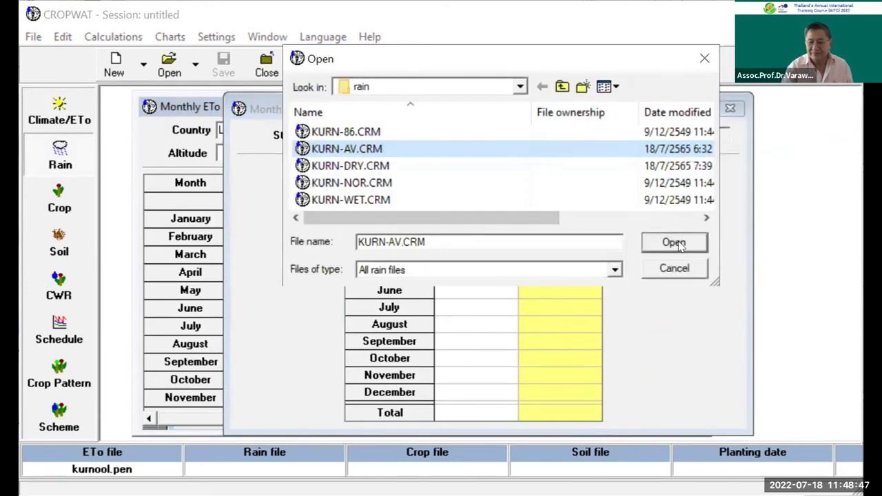
click(673, 242)
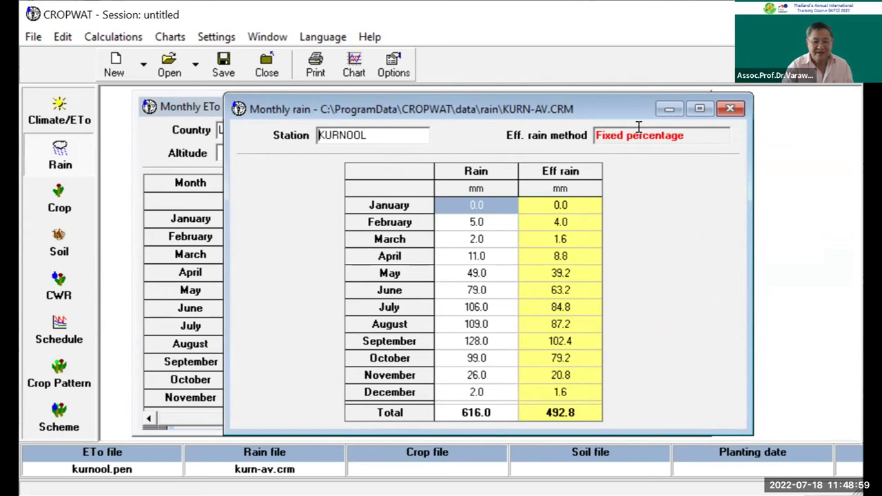
click(393, 66)
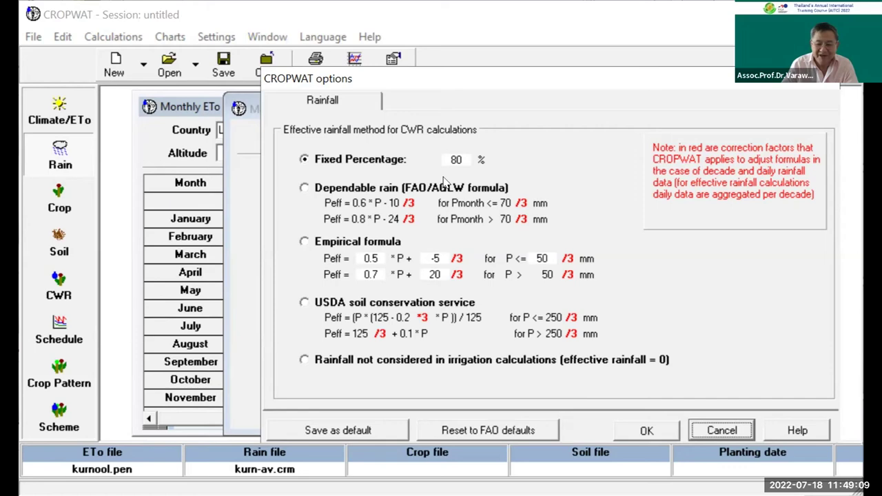
click(729, 433)
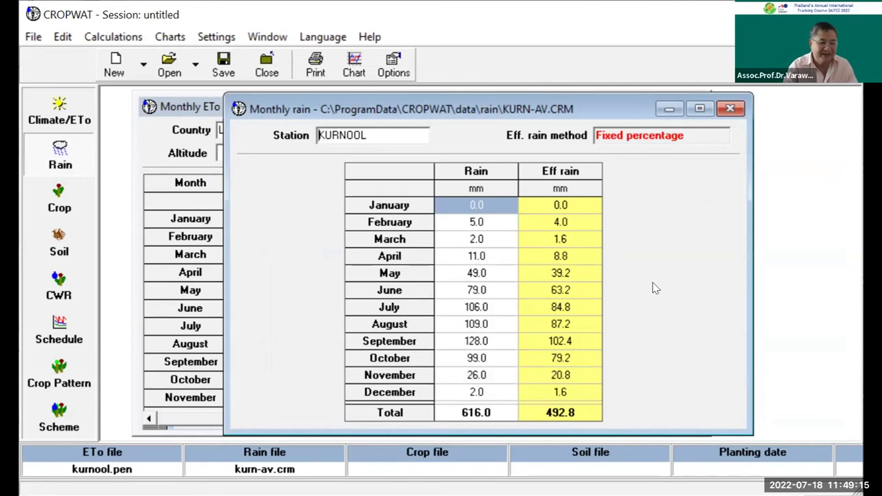
Load the crop file SUGARCAN.CRO into the dry crop data.
click(60, 197)
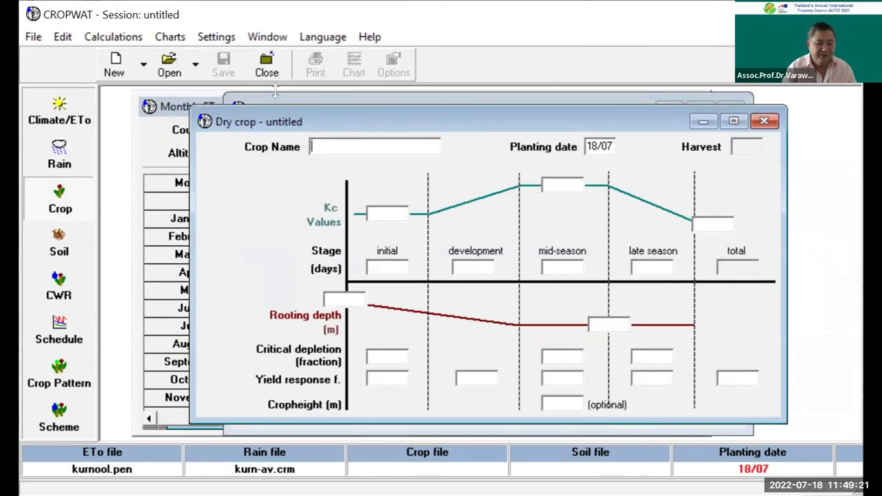
click(169, 58)
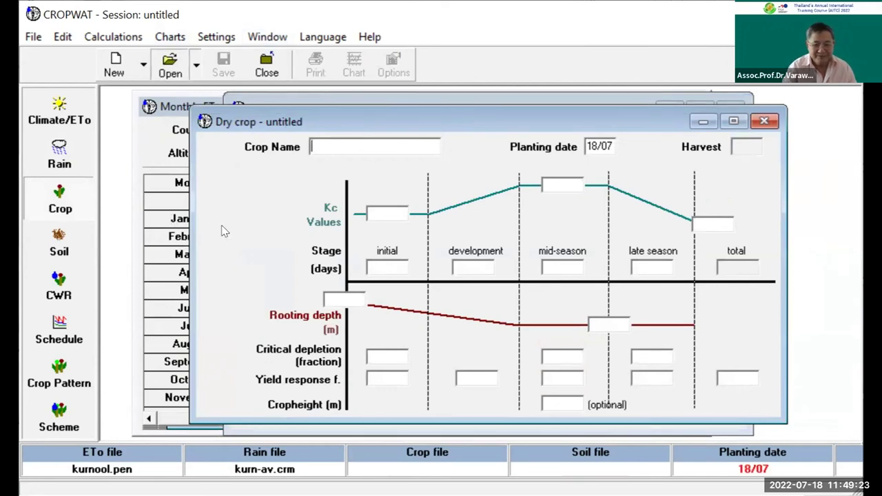
drag(710, 150, 710, 166)
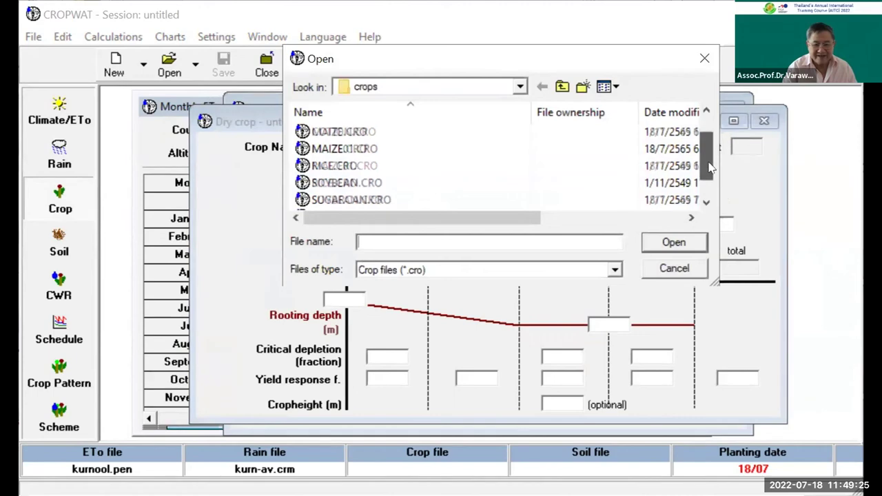
click(335, 198)
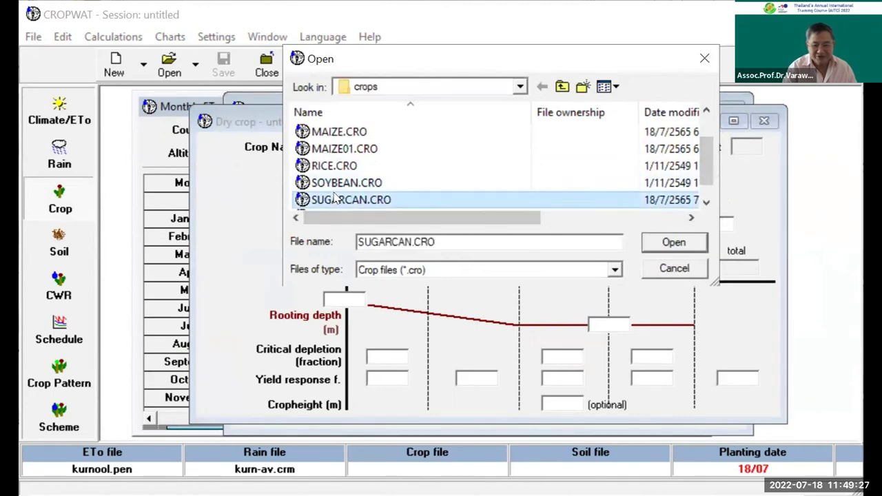
click(674, 241)
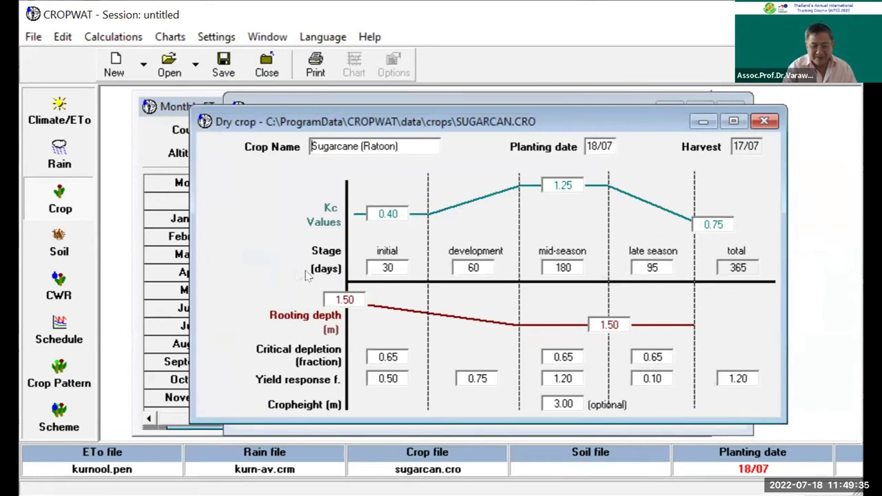
Examine the sugarcane crop's stage lengths, Kc values, rooting depth, critical depletion, yield response factors and crop height.
drag(726, 268, 746, 268)
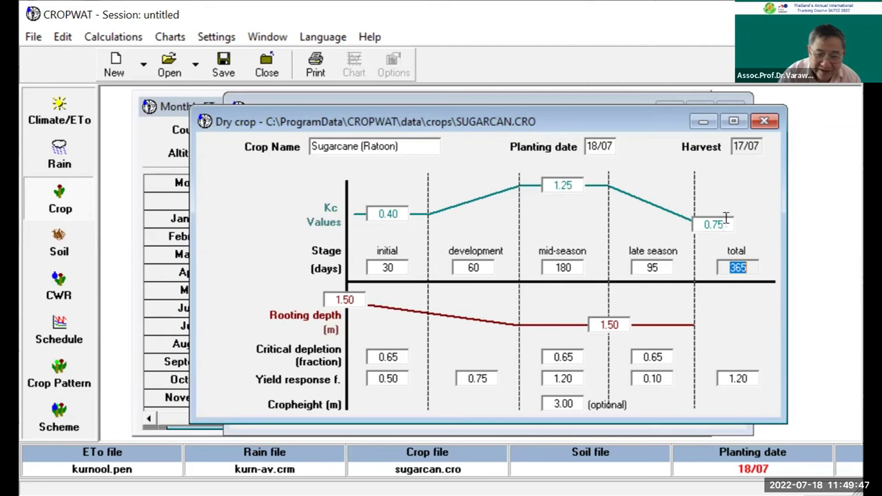
mouse_move(400, 146)
mouse_down()
mouse_move(293, 143)
mouse_move(401, 146)
mouse_up()
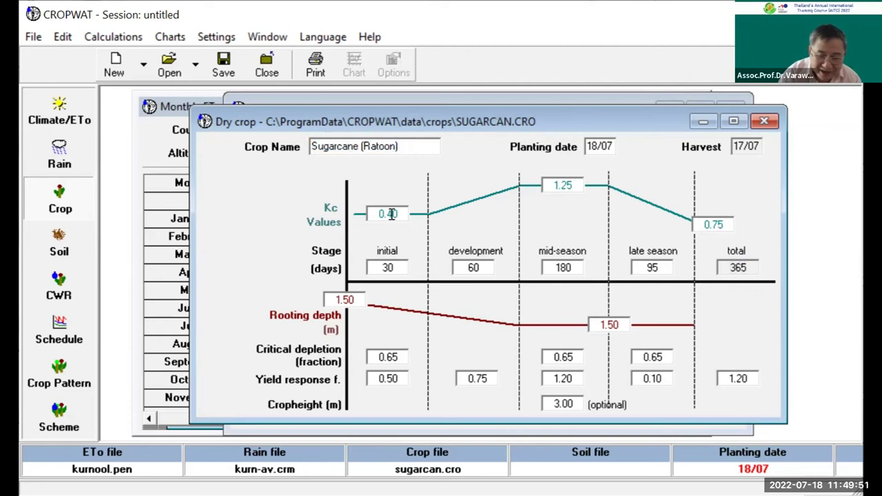
drag(376, 213, 397, 213)
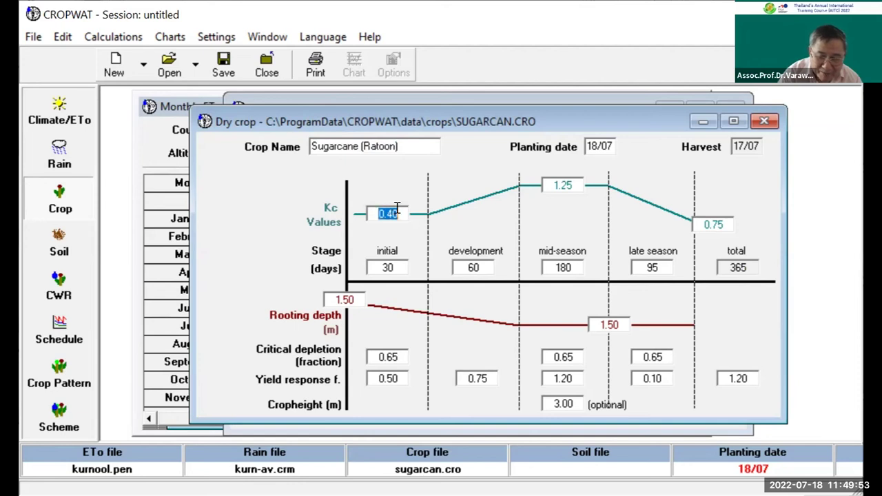
drag(374, 267, 399, 267)
drag(487, 268, 466, 268)
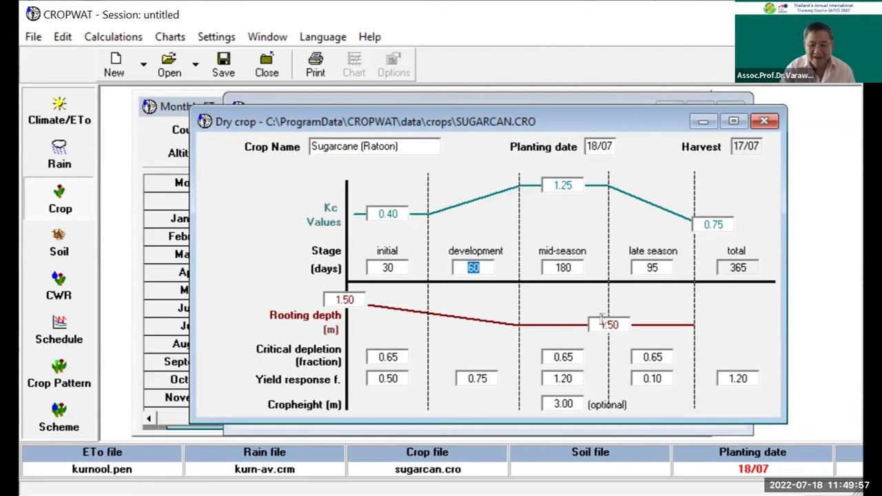
drag(598, 325, 628, 324)
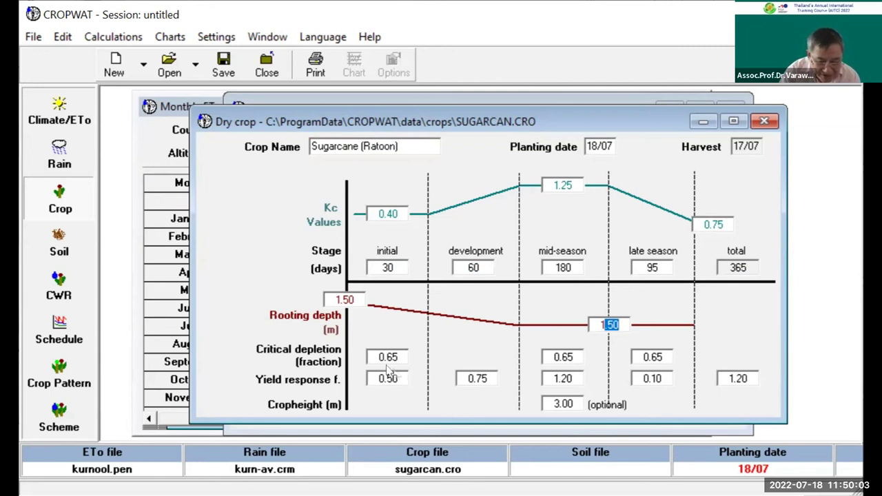
drag(375, 356, 400, 355)
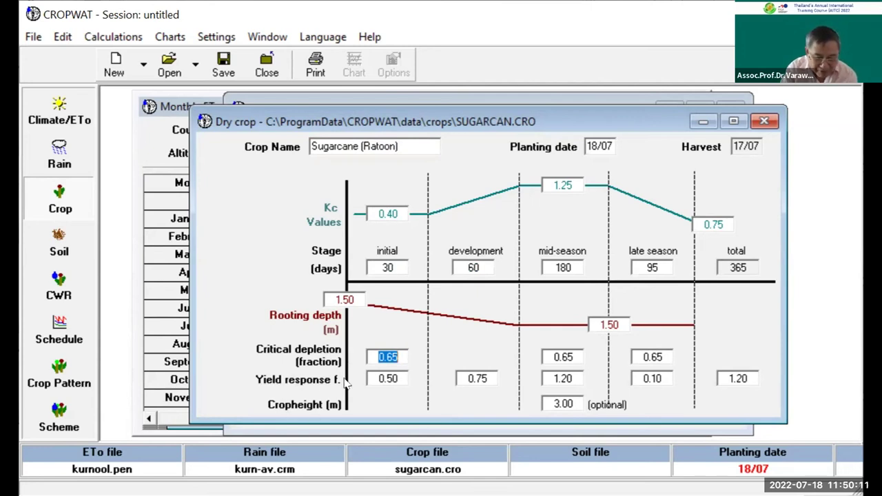
drag(395, 375, 371, 374)
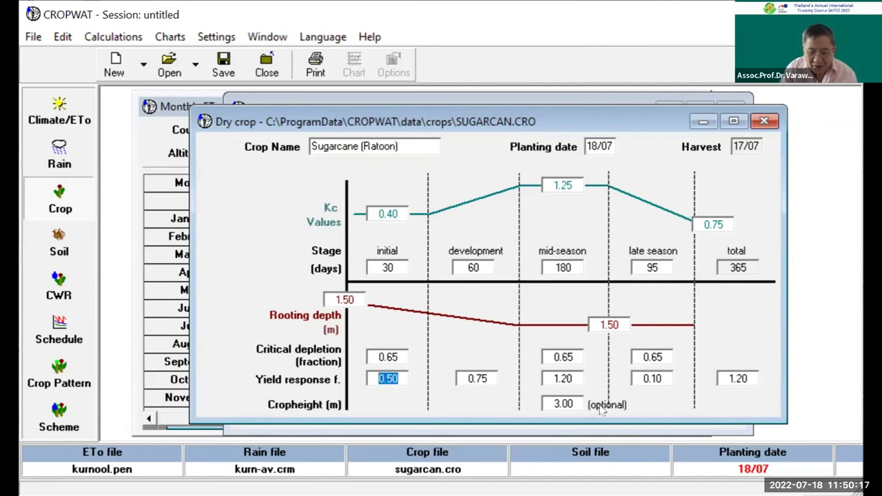
drag(552, 403, 578, 403)
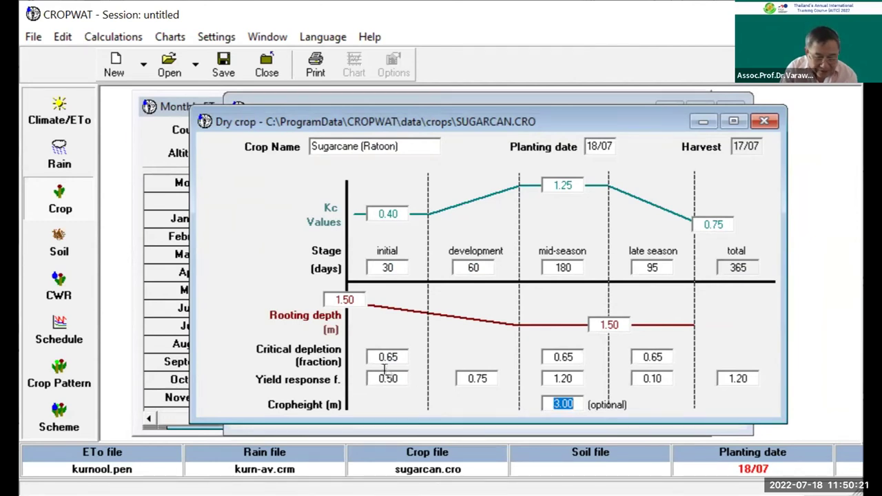
drag(371, 357, 400, 356)
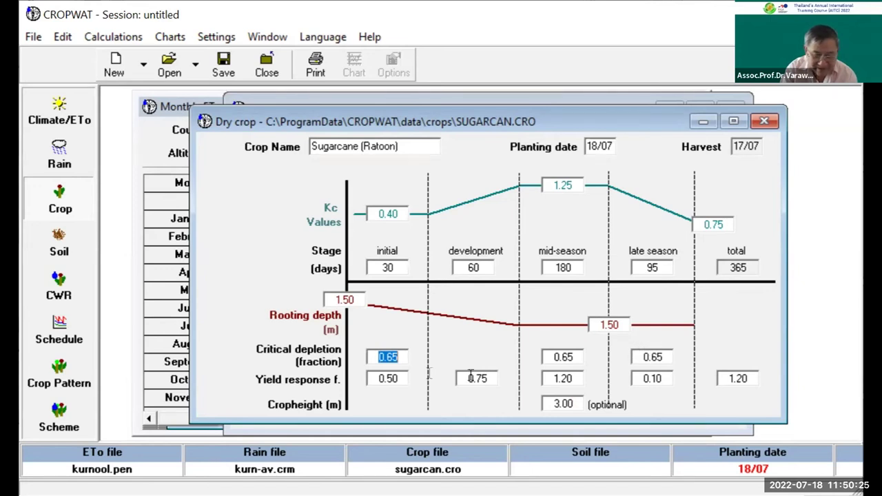
drag(372, 378, 401, 376)
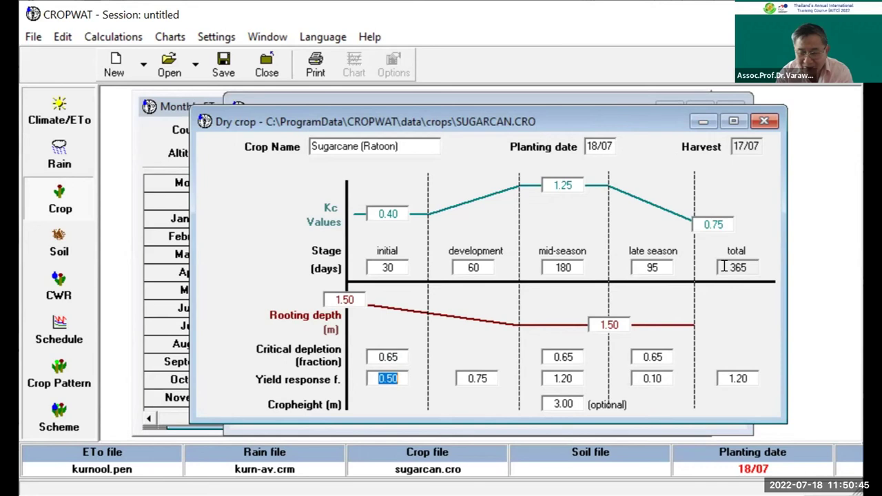
Set the sugarcane planting date to 01/01 and check the corresponding harvest date.
drag(597, 146, 564, 145)
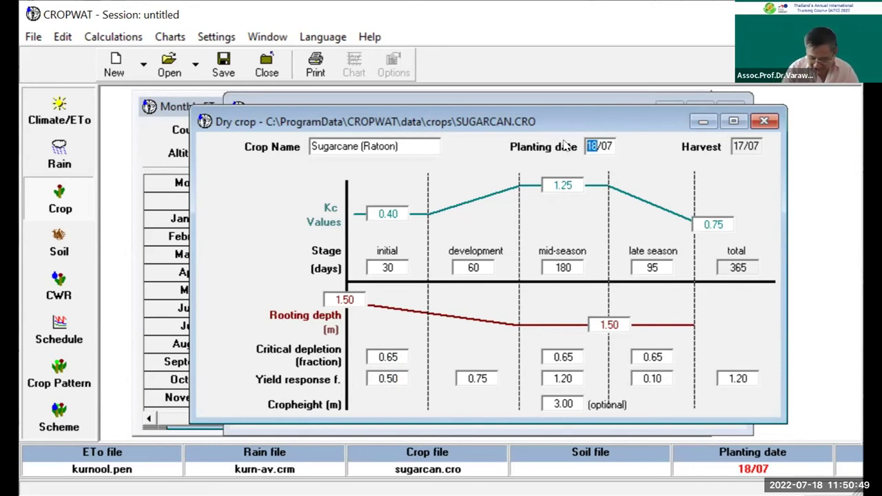
text(01/0)
key(Tab)
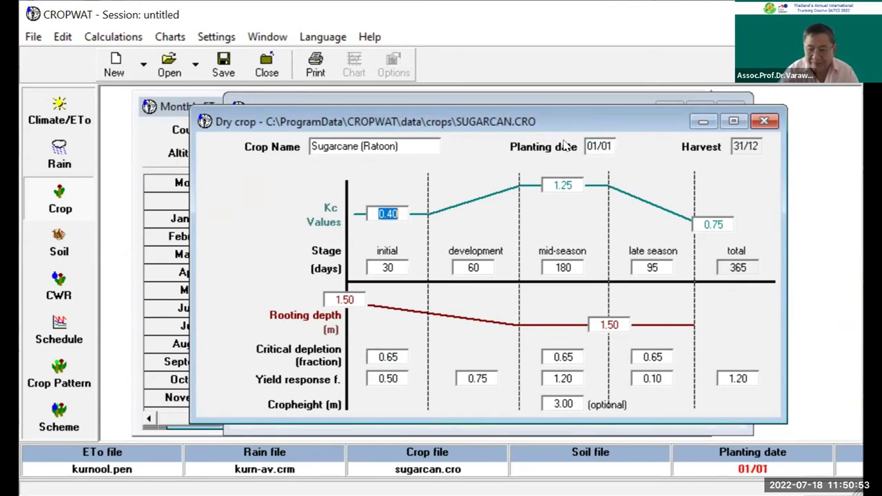
click(602, 145)
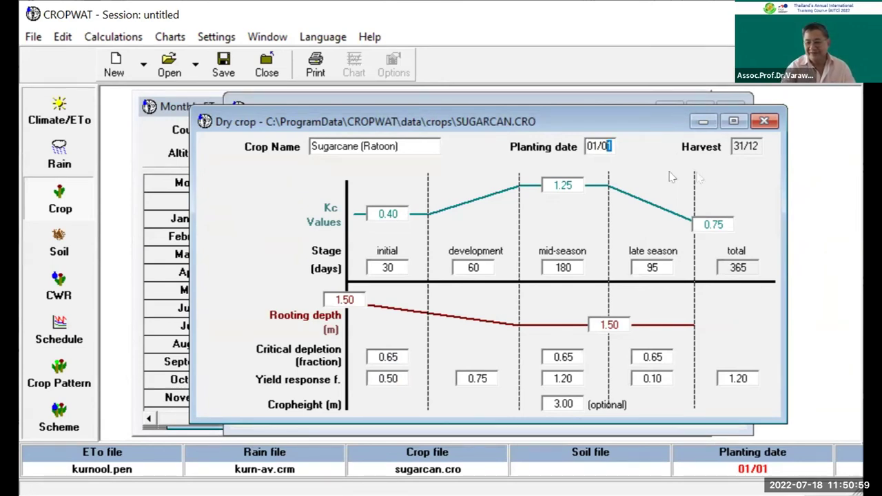
click(741, 147)
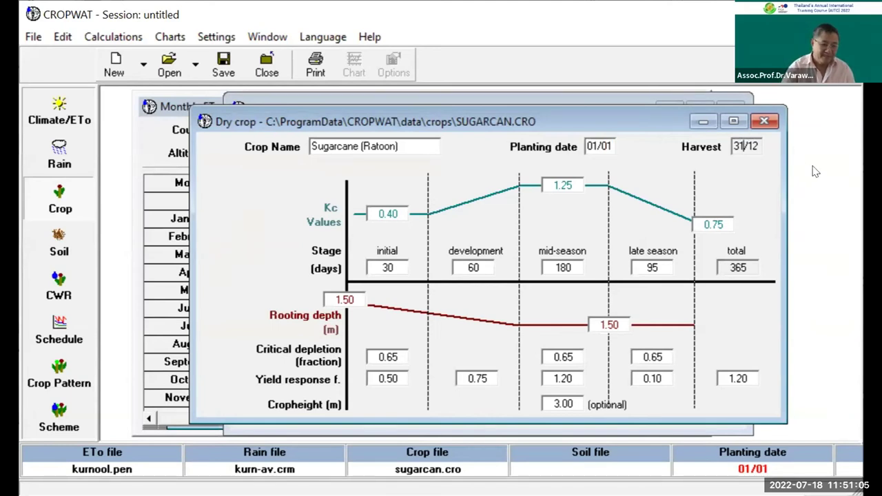
Load the soil file MEDIUM.SOI into the soil data and check its total and initial available soil moisture.
click(59, 243)
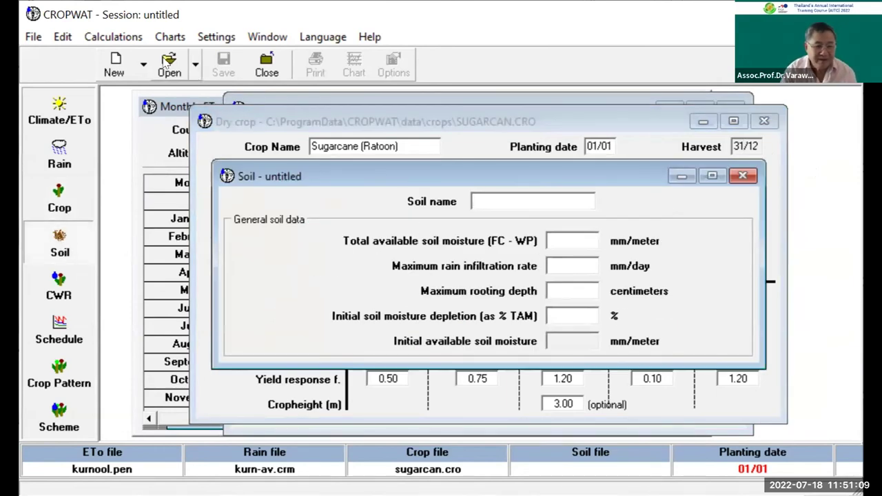
click(563, 234)
click(569, 288)
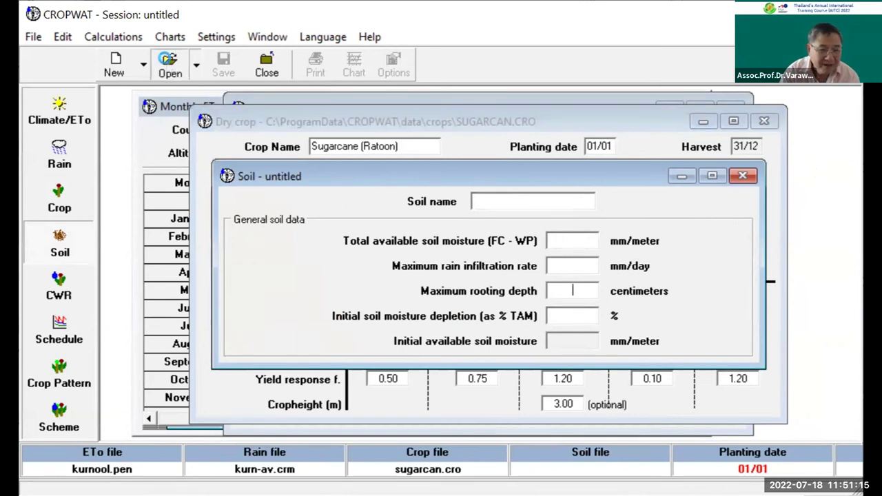
click(169, 62)
scroll(706, 164, down, 1)
scroll(706, 164, down, 1)
scroll(706, 164, up, 2)
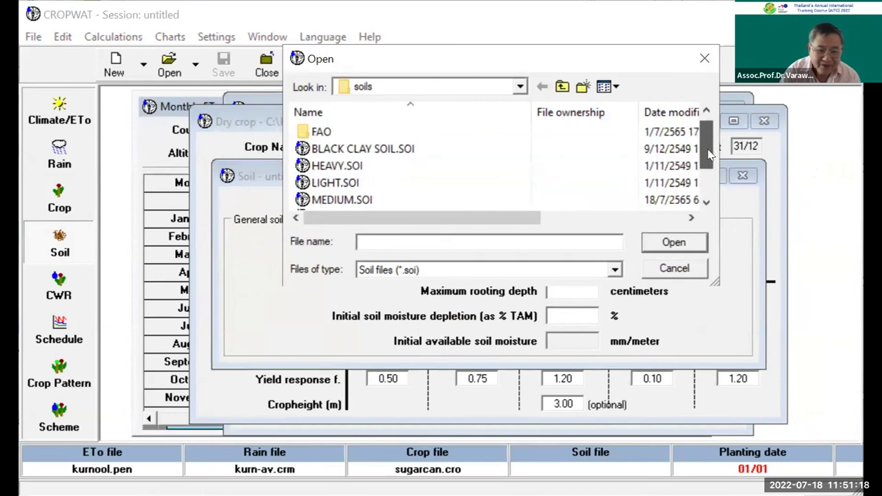
click(351, 202)
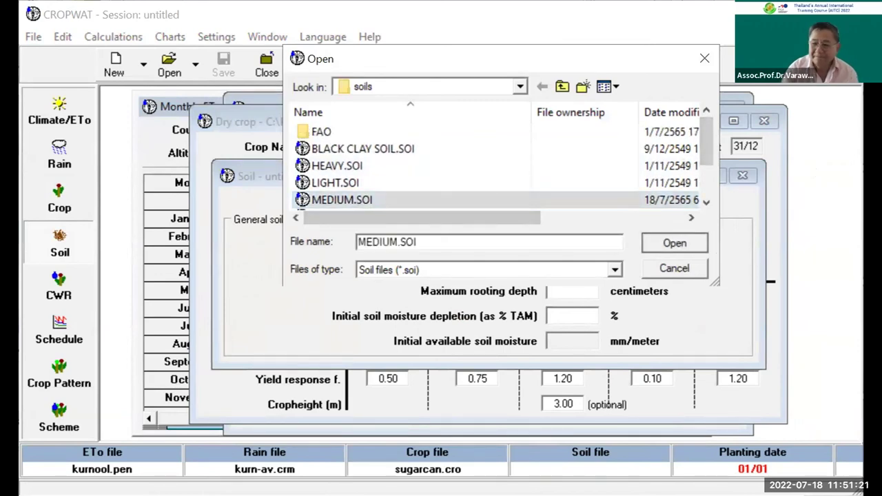
click(675, 243)
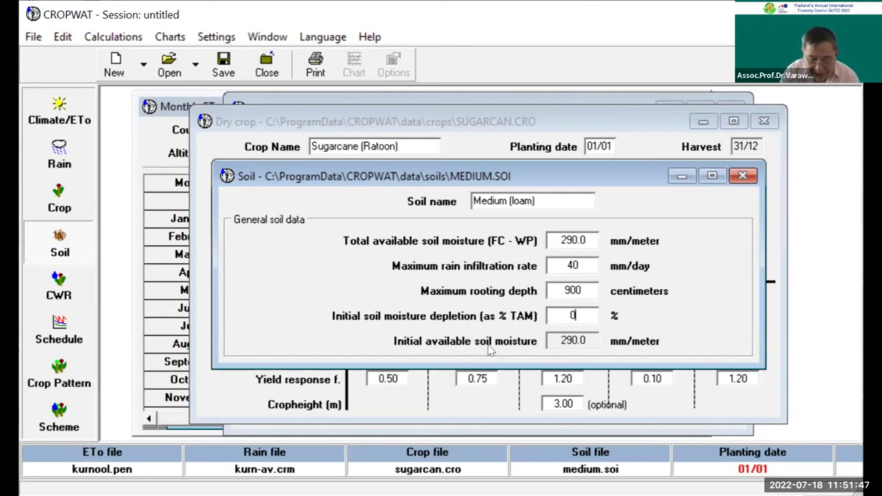
drag(584, 336, 554, 337)
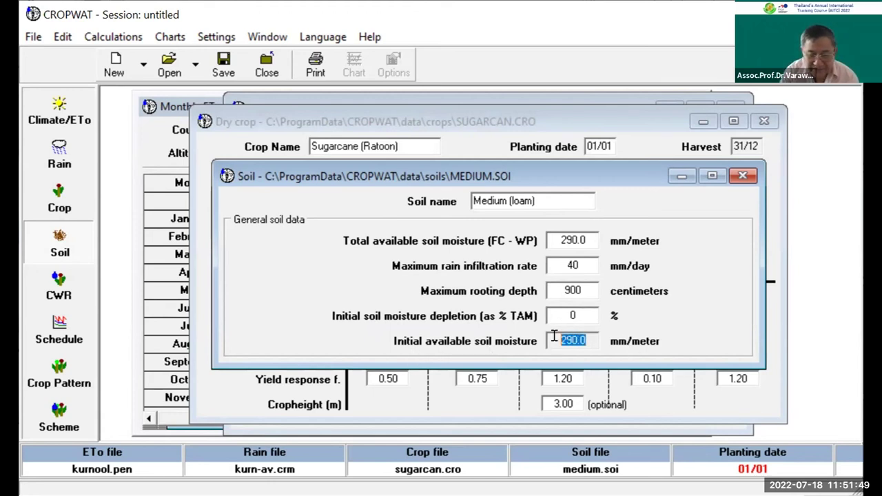
drag(588, 240, 553, 240)
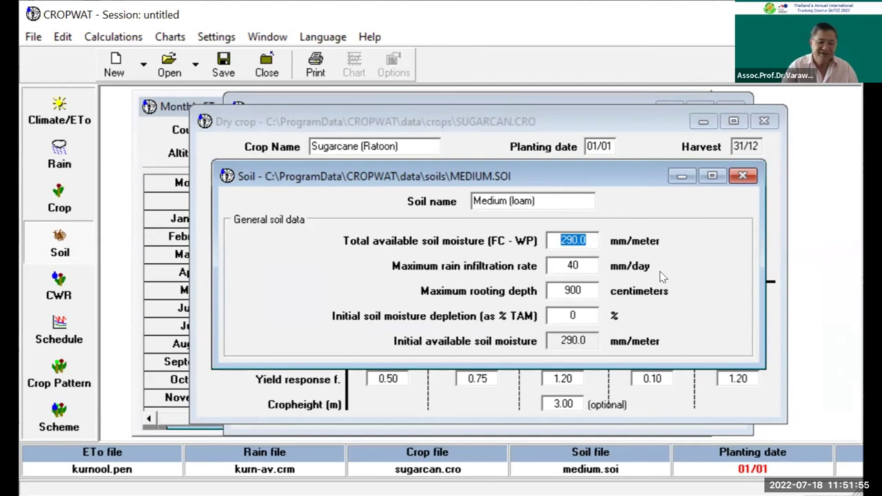
Calculate the crop water requirements for the sugarcane and review the table from the first decade to the seasonal totals.
click(59, 286)
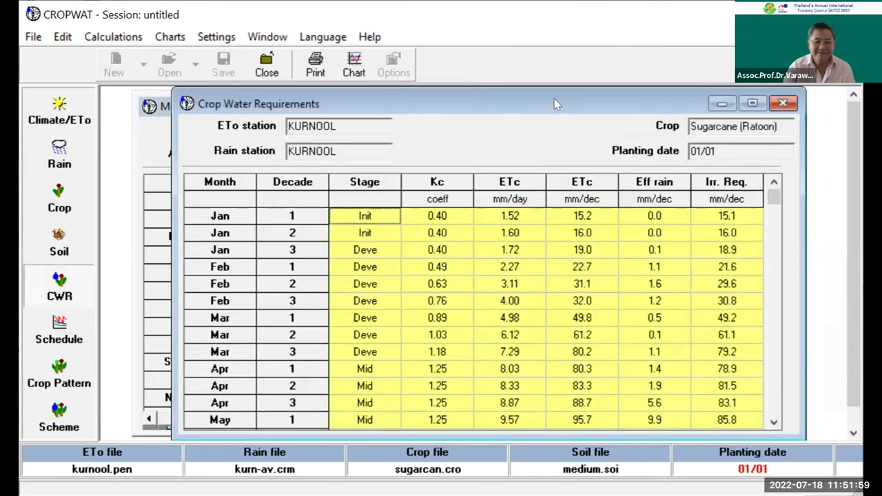
drag(553, 93, 549, 81)
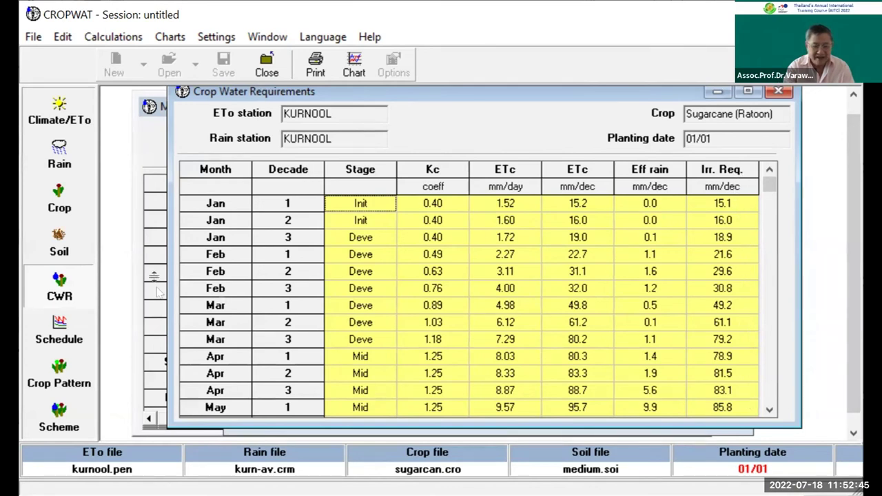
drag(769, 185, 793, 421)
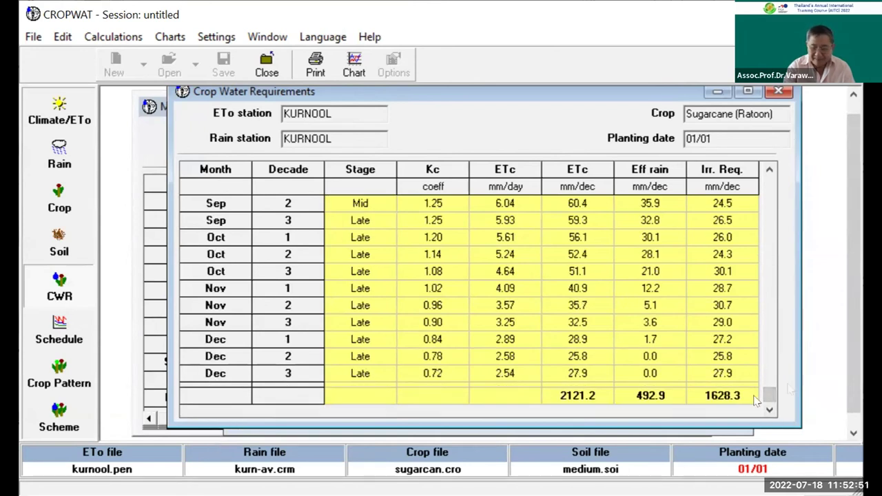
drag(769, 396, 769, 185)
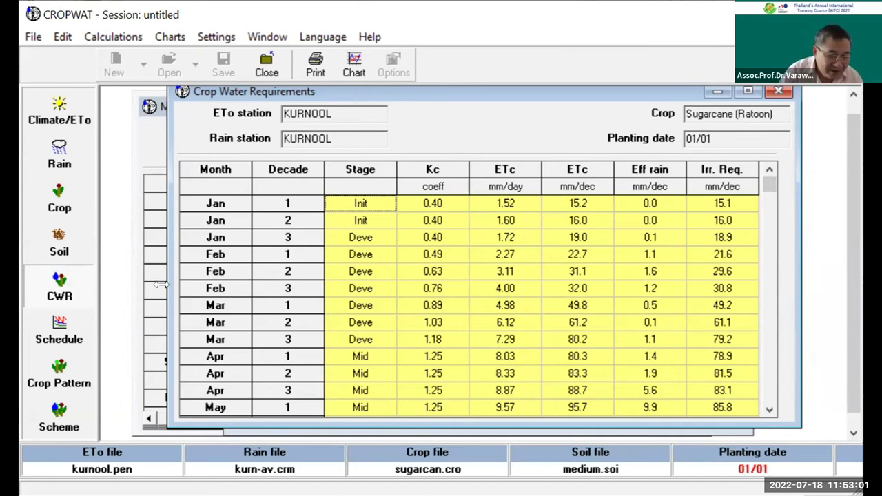
Generate the crop irrigation schedule and review its irrigation totals, rainfall totals and yield reductions.
click(60, 331)
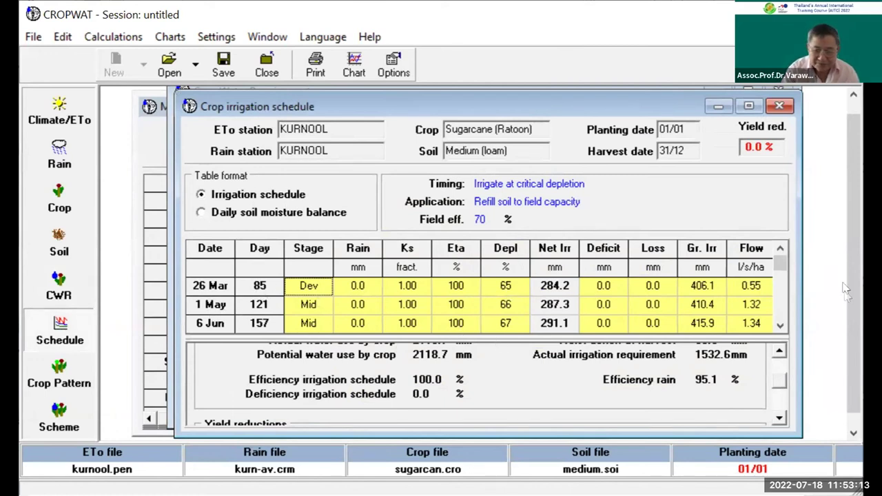
mouse_move(780, 266)
mouse_down()
mouse_move(783, 322)
mouse_move(781, 262)
mouse_up()
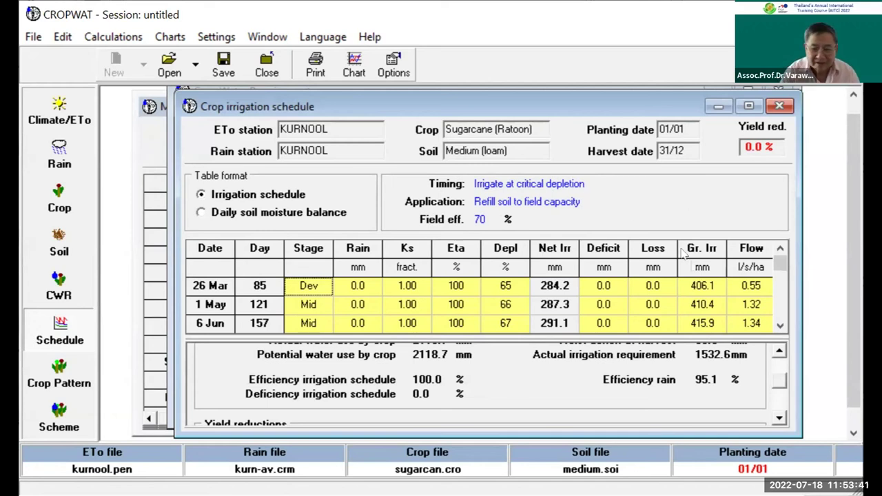
click(779, 357)
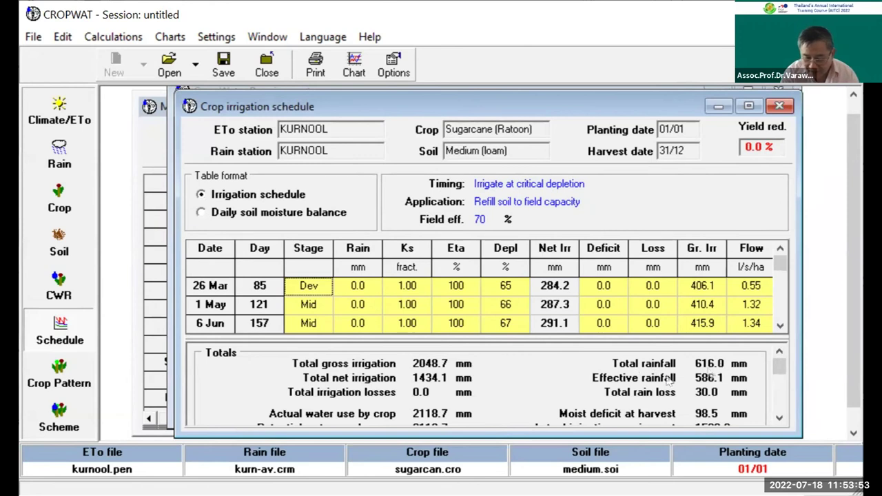
drag(779, 368, 780, 403)
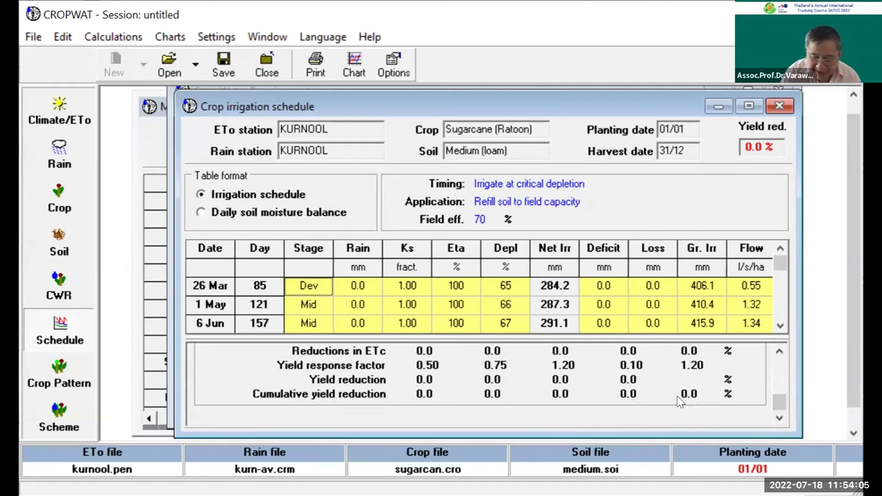
Display the irrigation scheduling graph and examine soil moisture depletion over the whole growing season.
click(355, 64)
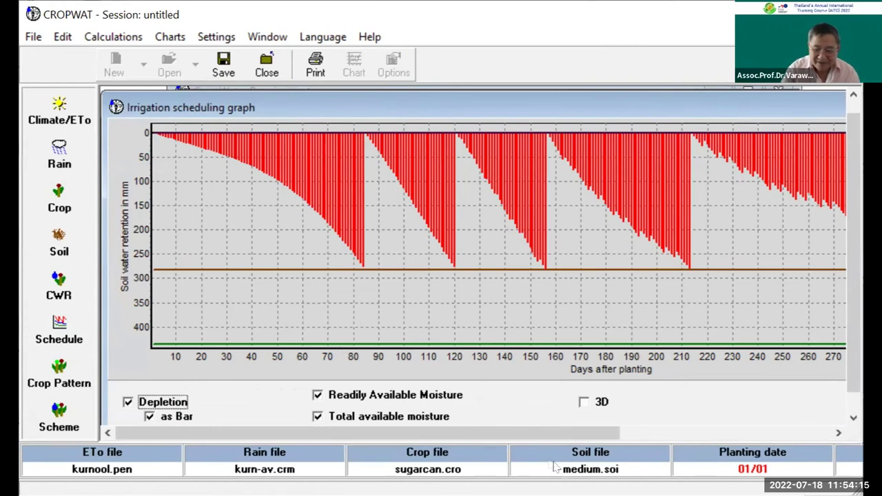
drag(552, 433, 765, 433)
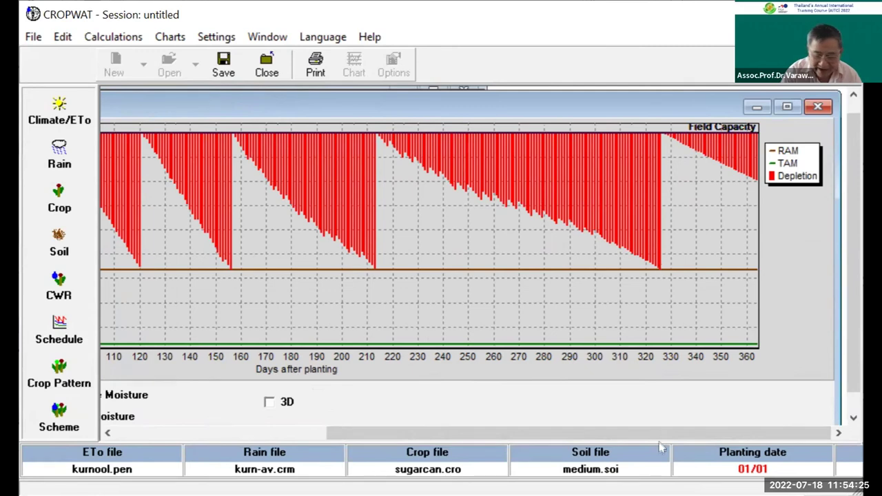
drag(651, 435, 424, 424)
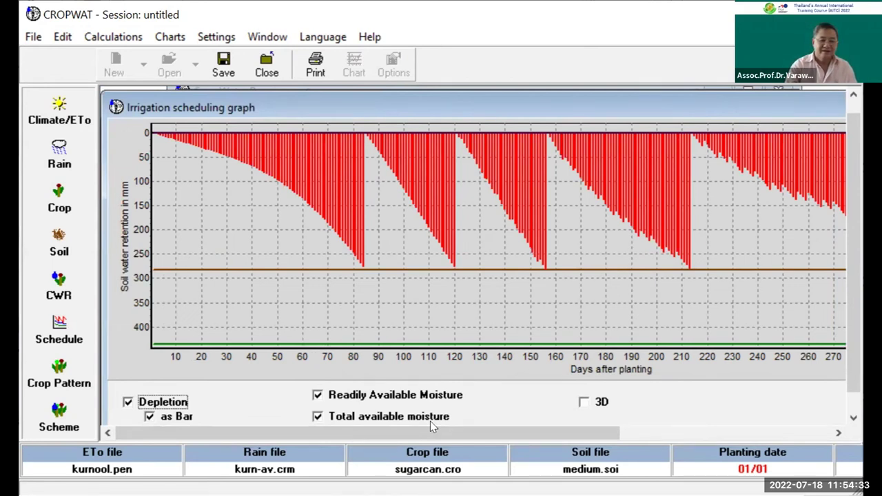
Start a cropping pattern named test and load the crop file SUGARCAN.CRO as its first crop.
click(61, 364)
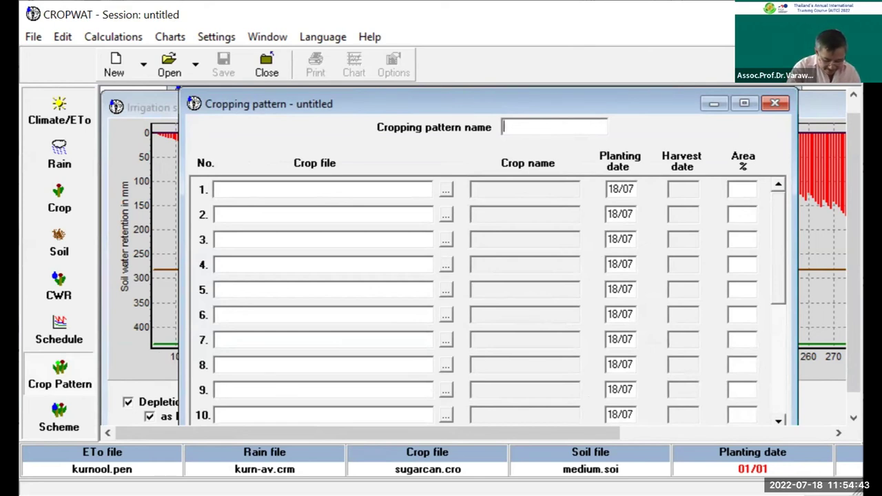
text(test)
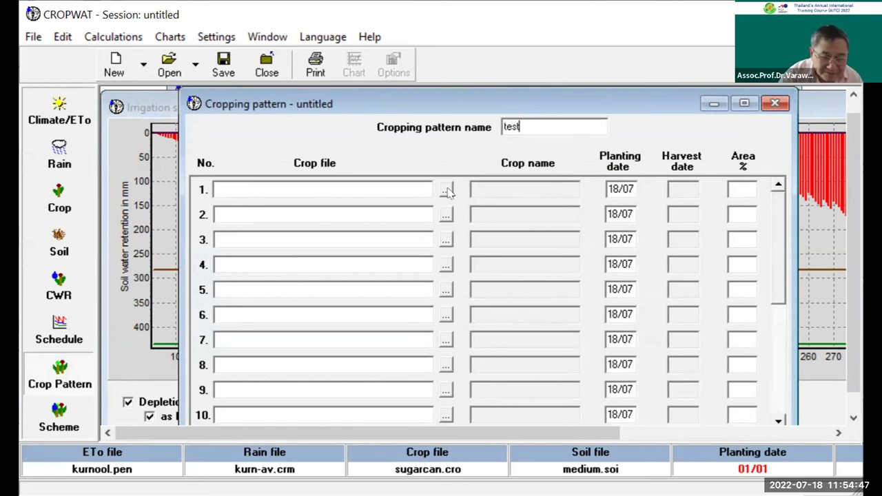
click(447, 238)
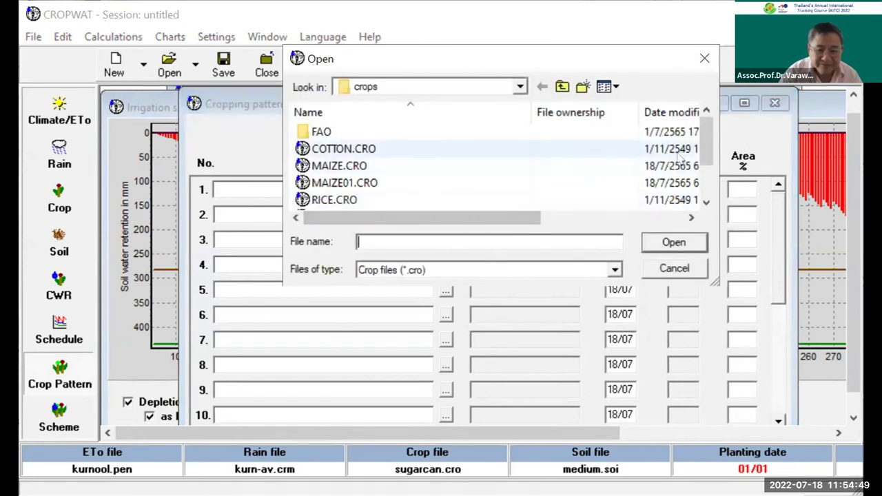
scroll(709, 159, down, 1)
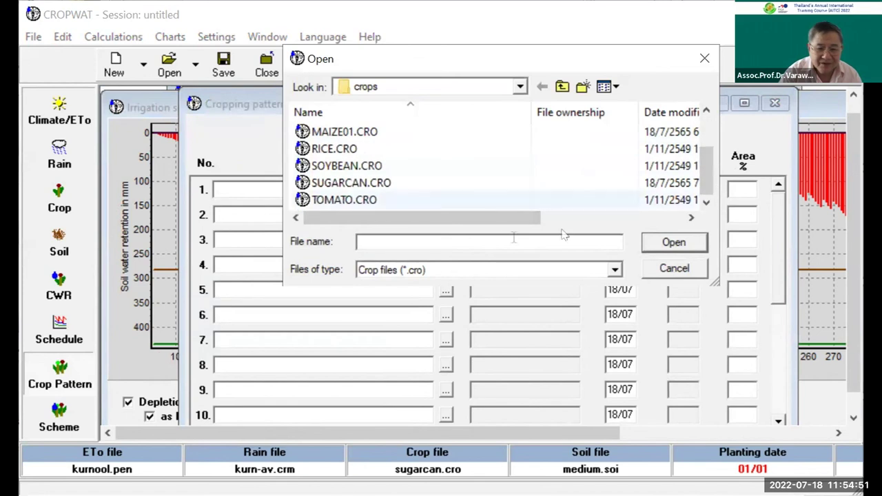
click(368, 184)
click(660, 240)
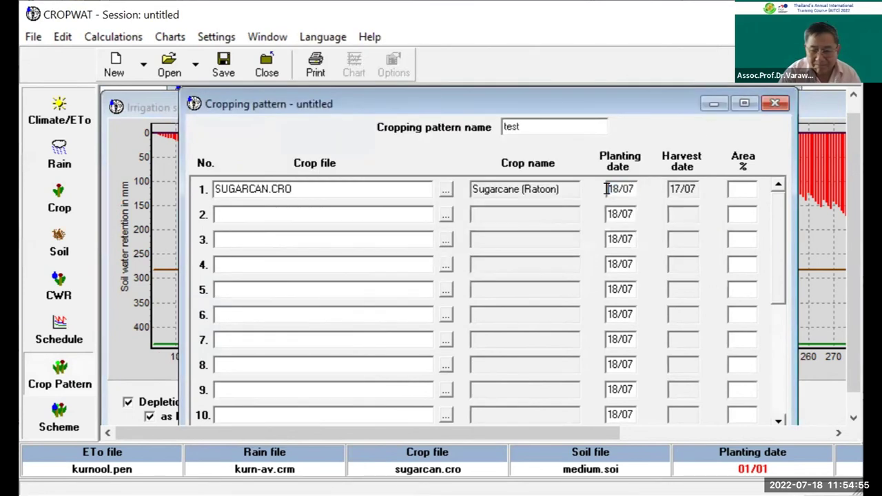
Set the sugarcane's planting date to 01/01 and its area to 100% in the cropping pattern.
text(01/)
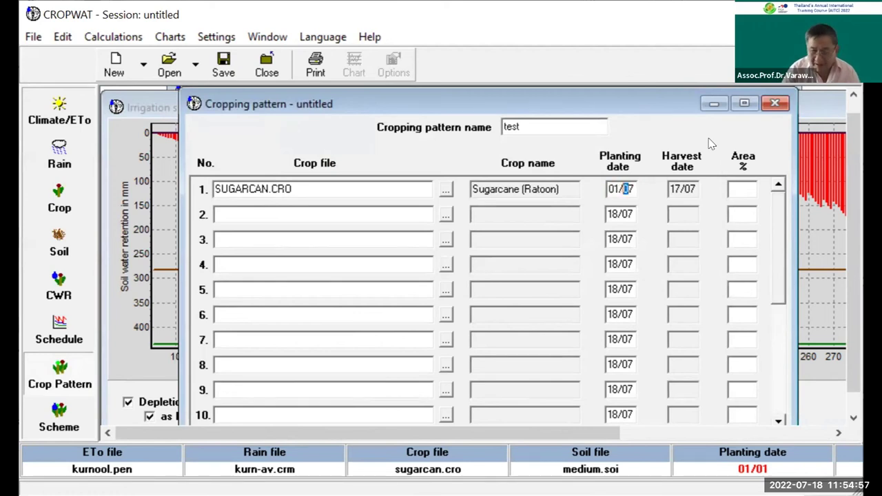
text(0)
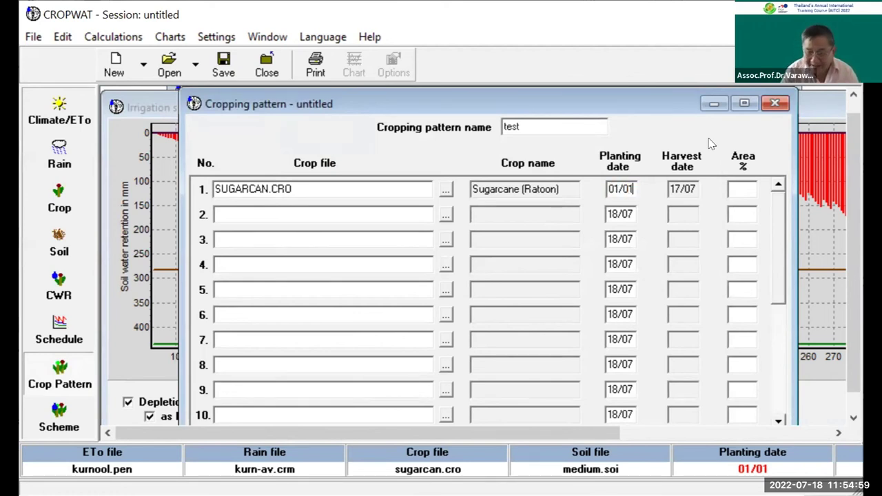
click(687, 187)
text(3112)
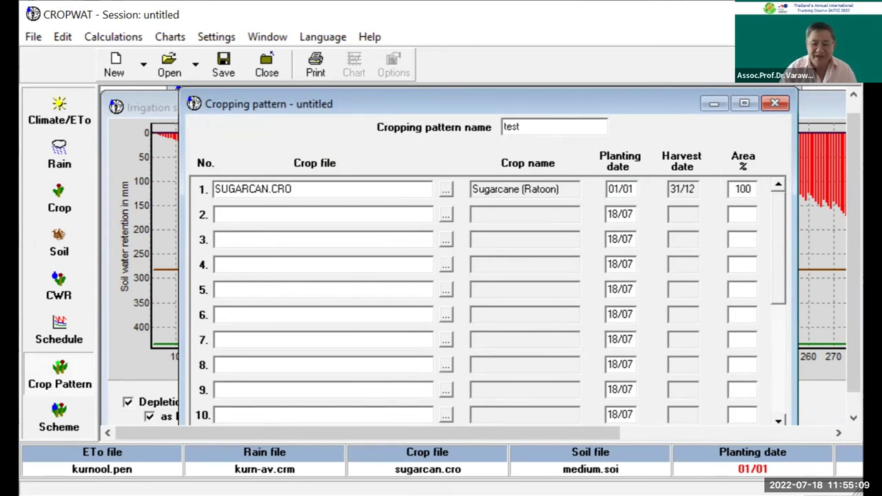
Try to calculate the scheme supply from the unsaved cropping pattern.
click(776, 345)
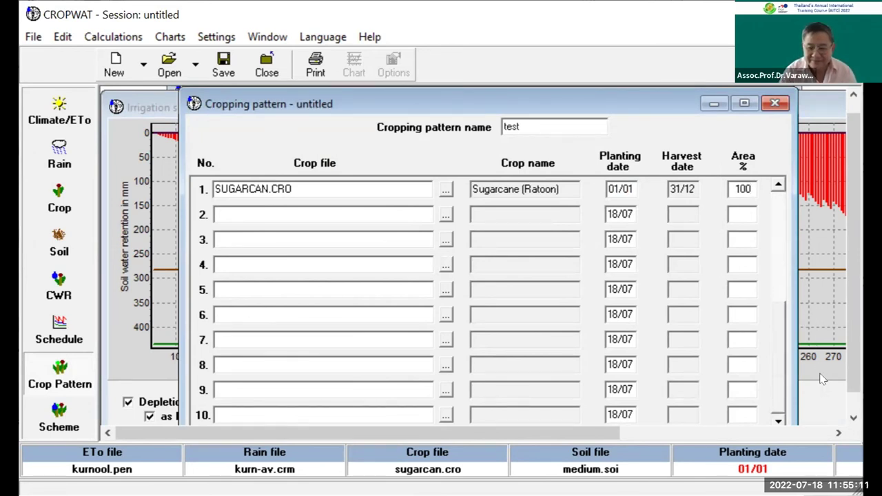
click(60, 422)
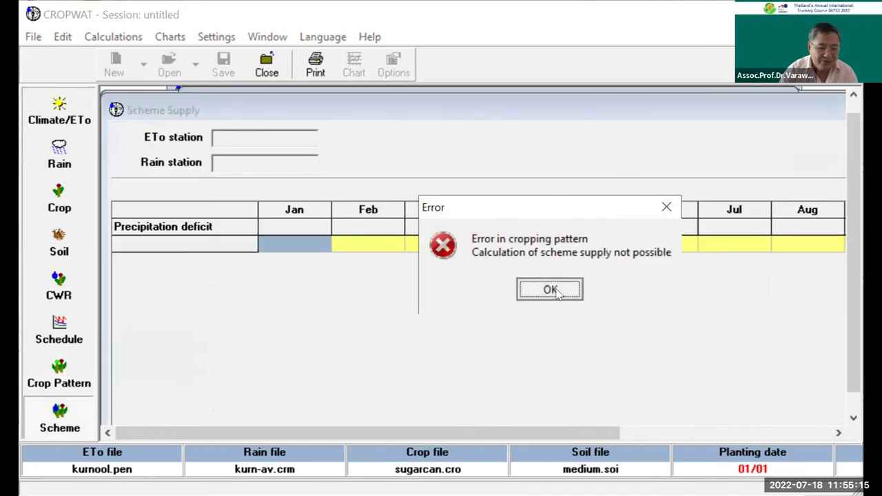
key(Return)
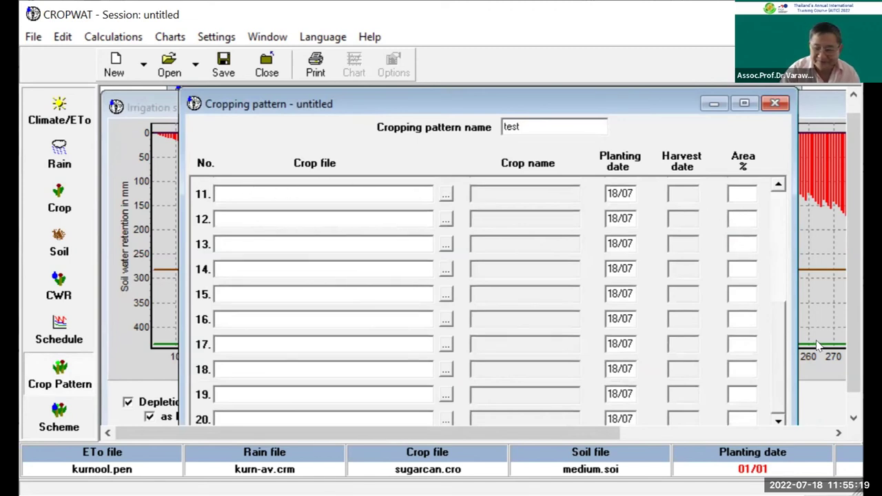
Save the cropping pattern as test in the sessions folder, replacing the existing test.PAT file.
drag(777, 353, 777, 204)
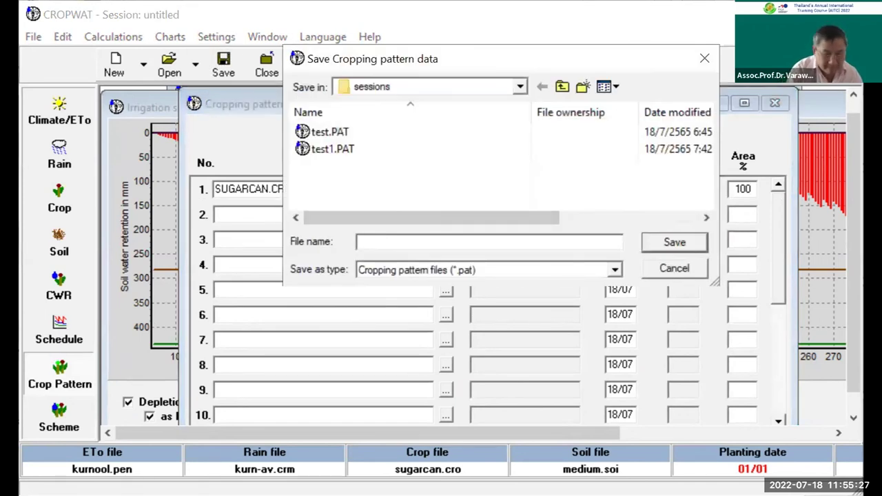
text(test)
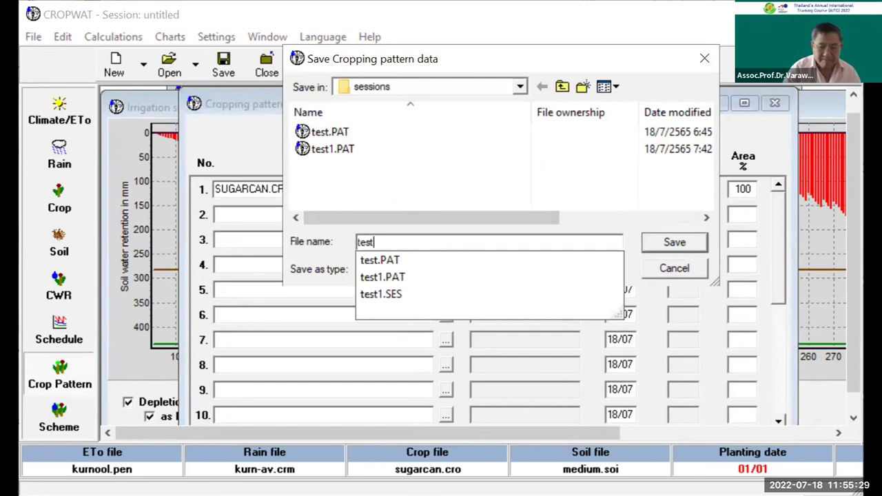
key(Return)
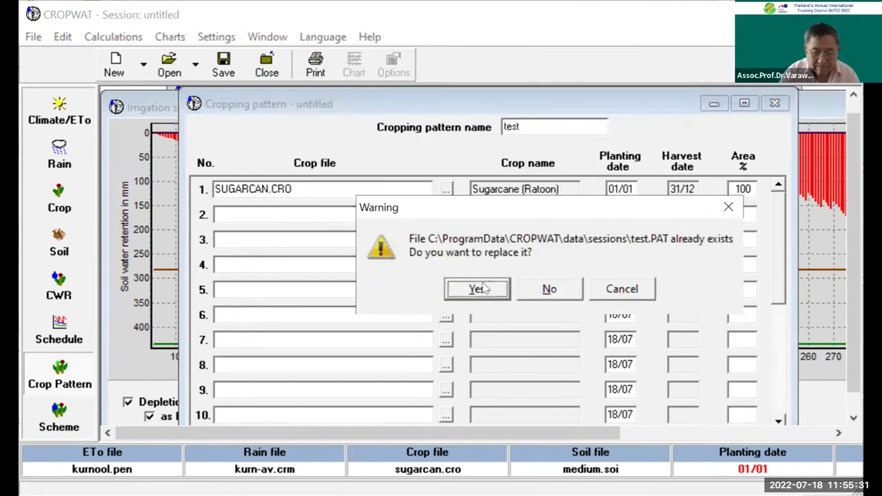
key(Return)
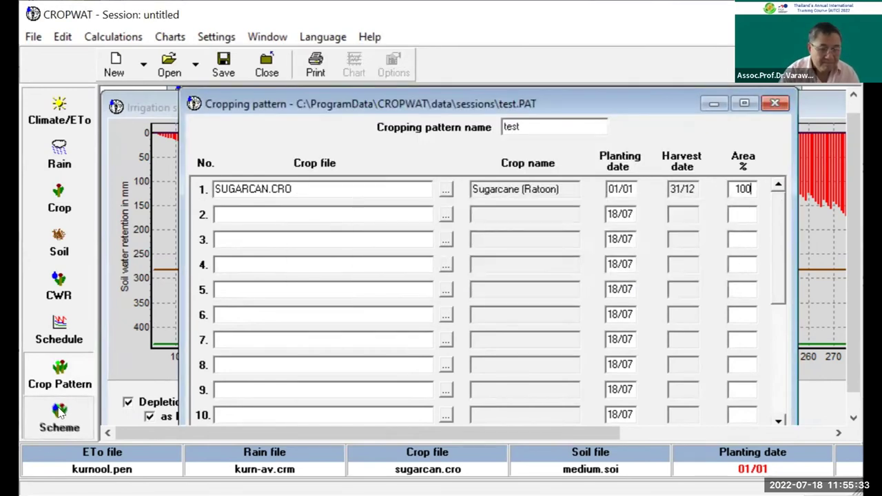
Calculate the scheme supply for the saved cropping pattern and review its monthly irrigation requirements from January to December.
click(59, 414)
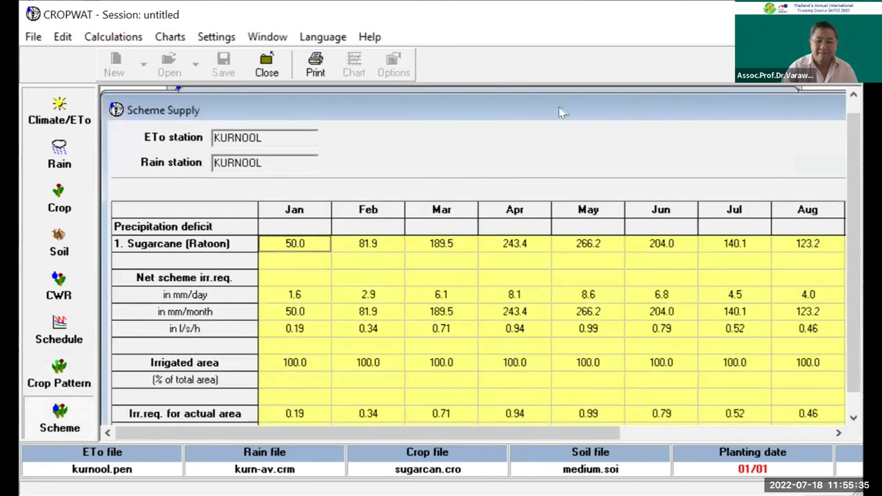
drag(559, 99, 556, 80)
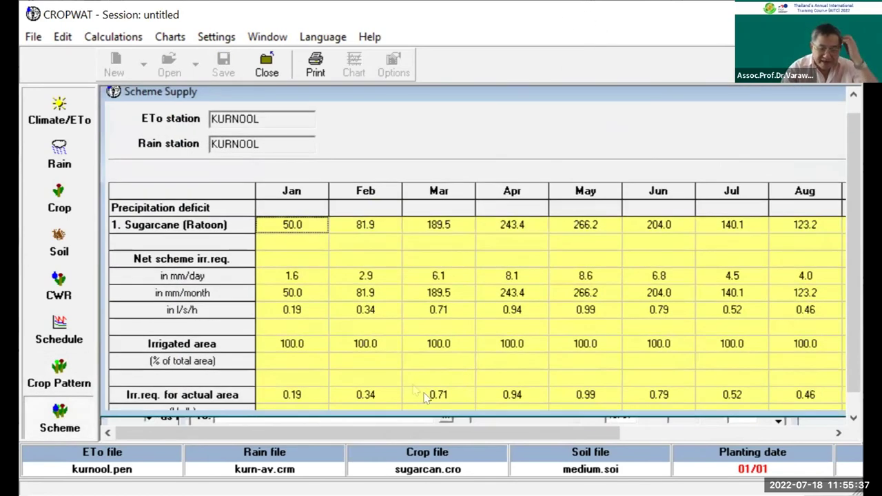
drag(553, 432, 559, 432)
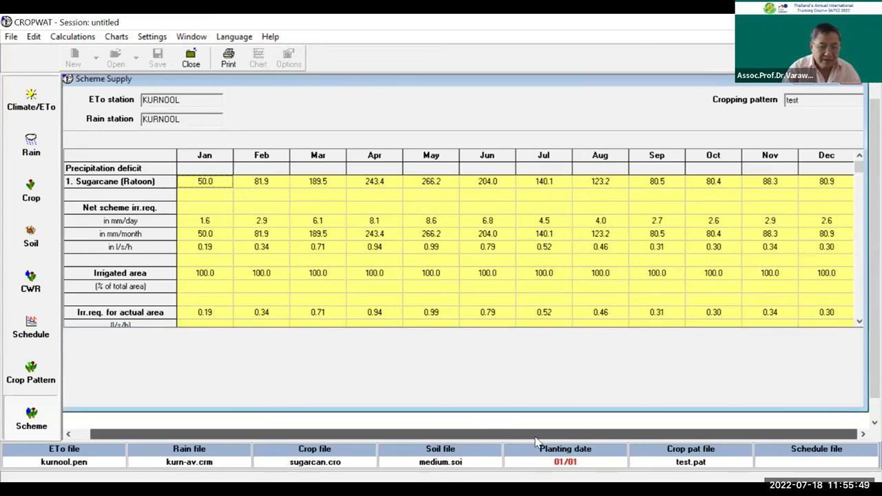
drag(536, 434, 542, 434)
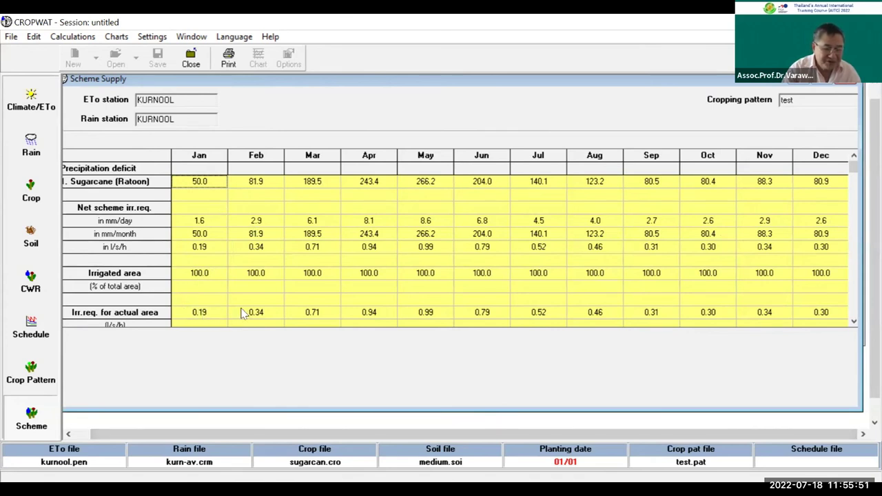